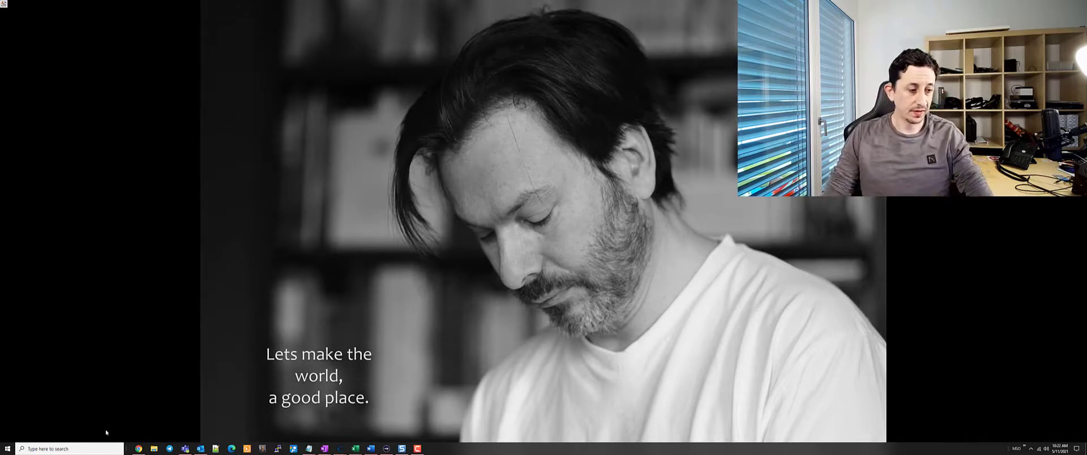
Step: Launch a new Chrome window from the taskbar and maximize it to full screen
right_click(138, 448)
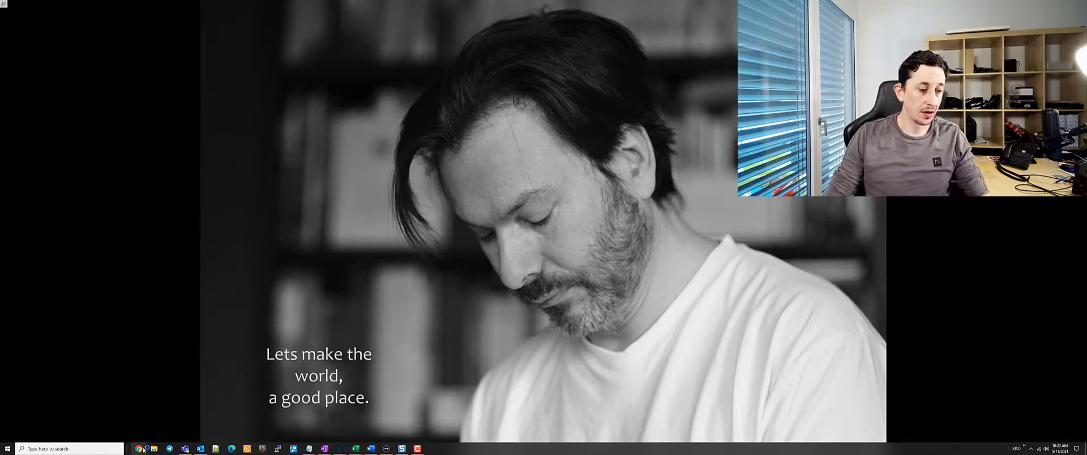
left_click(139, 449)
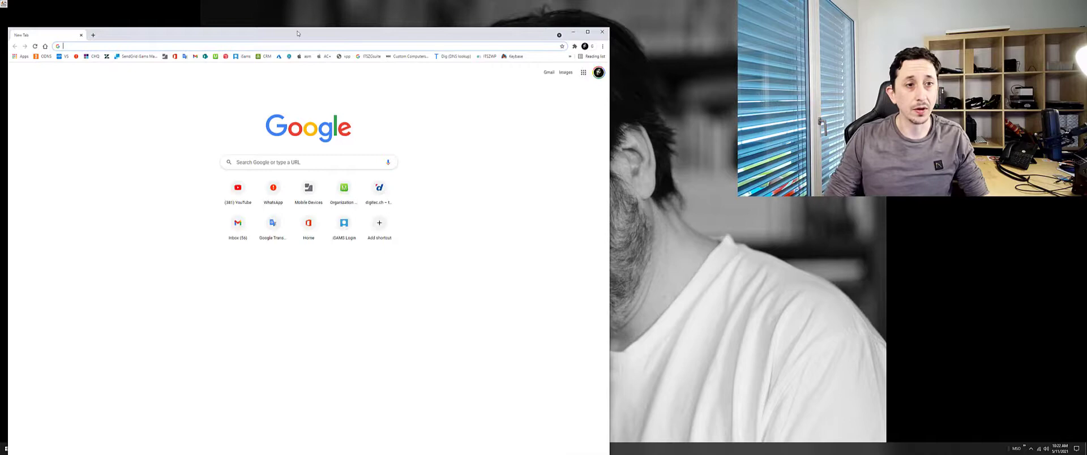
left_click_drag(298, 34, 532, 2)
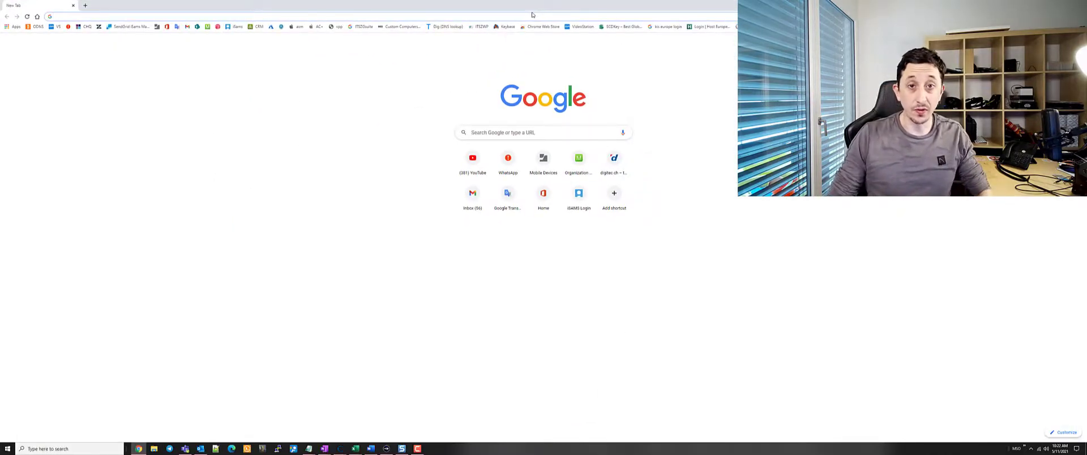
Step: Search for the ASUS router demo firmware and open the demoui.asus.com Network Map result
left_click(319, 16)
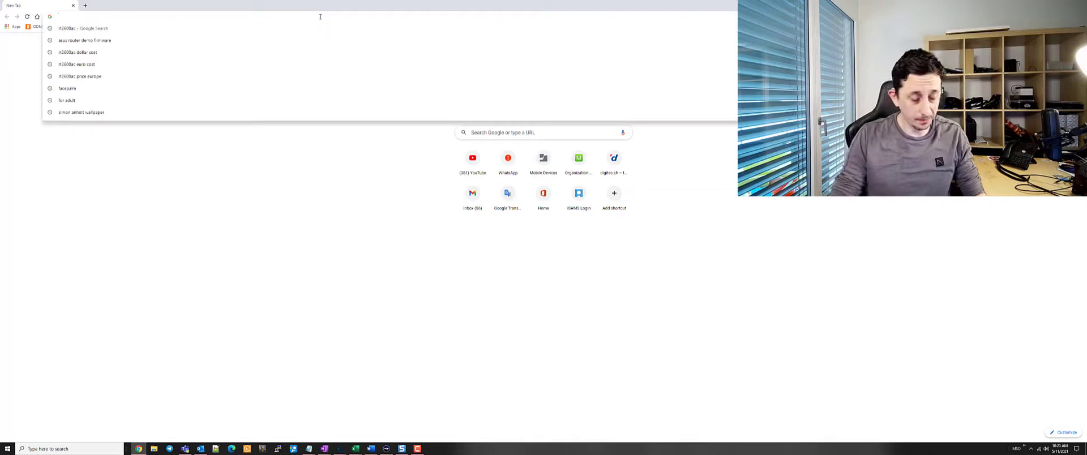
type("asus.com")
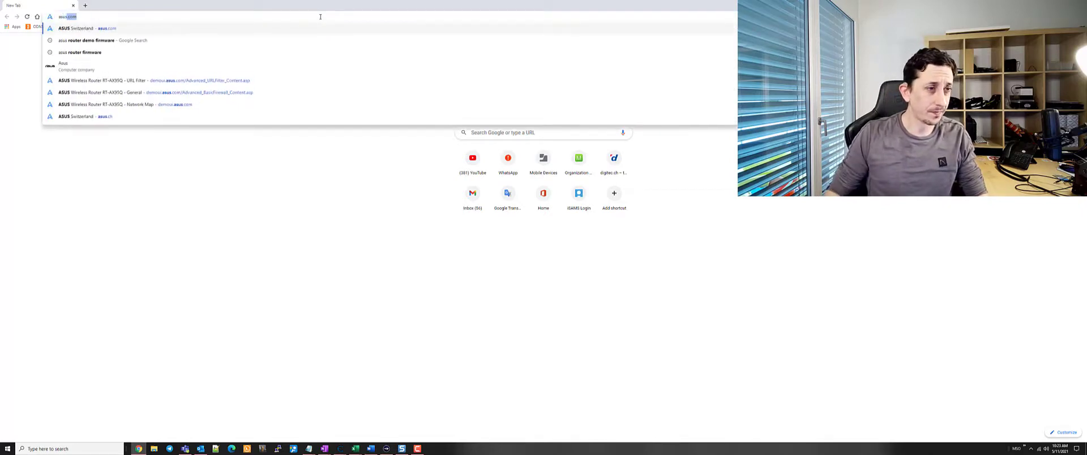
key("Return")
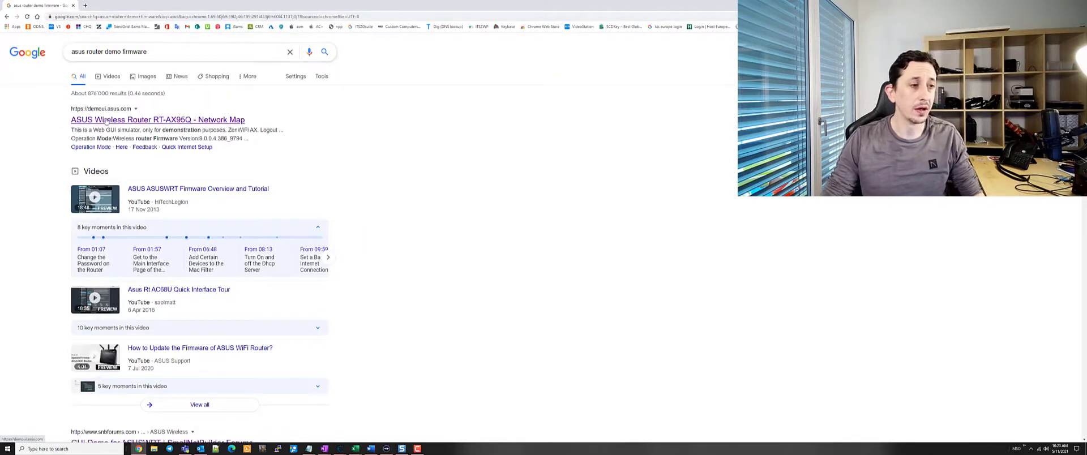
left_click(104, 119)
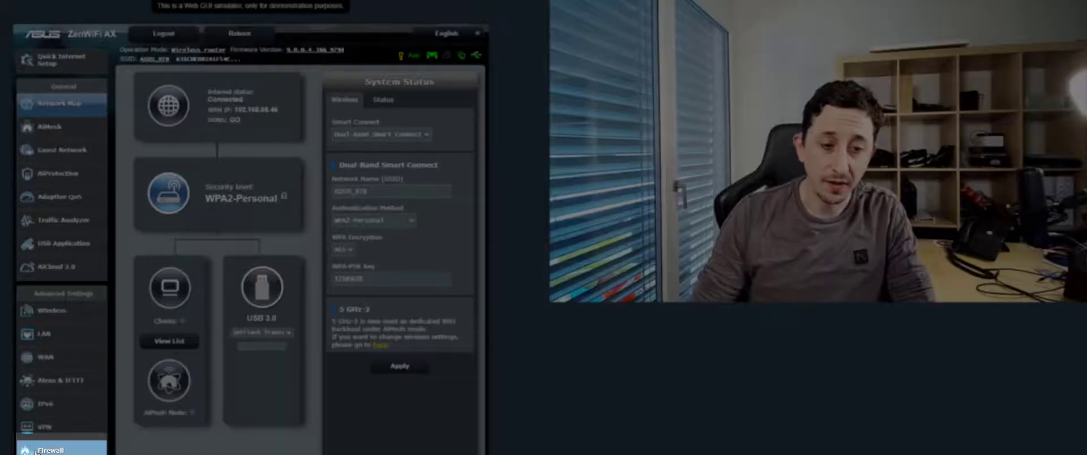
Step: Go to Firewall > URL Filter and leave the filter table type as Black List
left_click(36, 451)
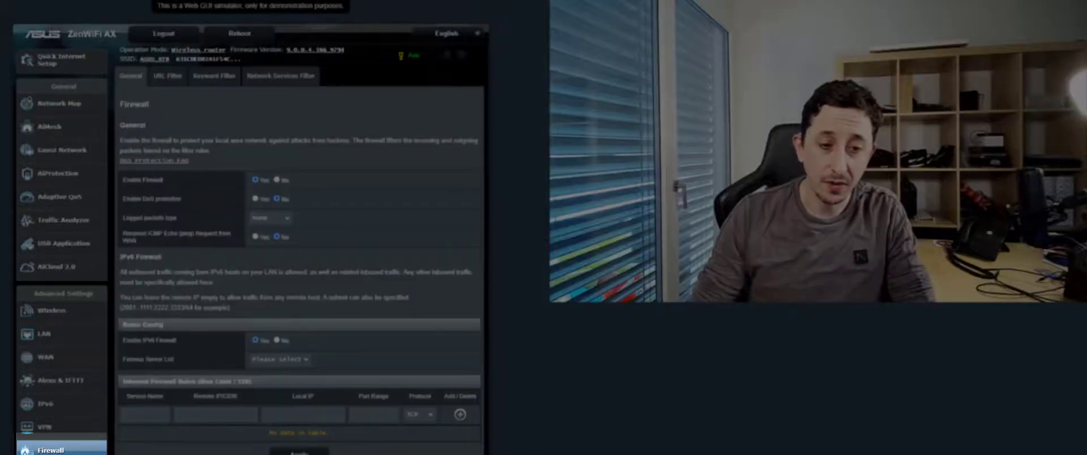
left_click(167, 77)
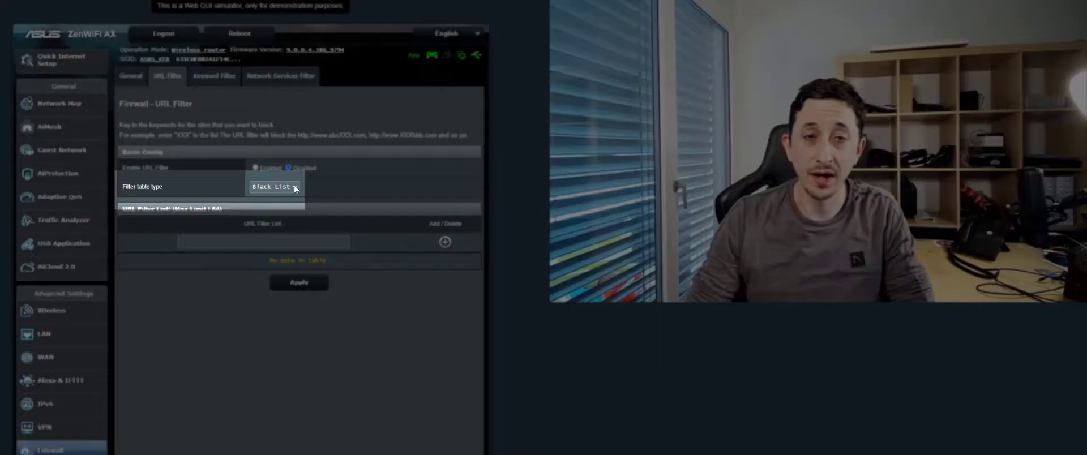
left_click(295, 189)
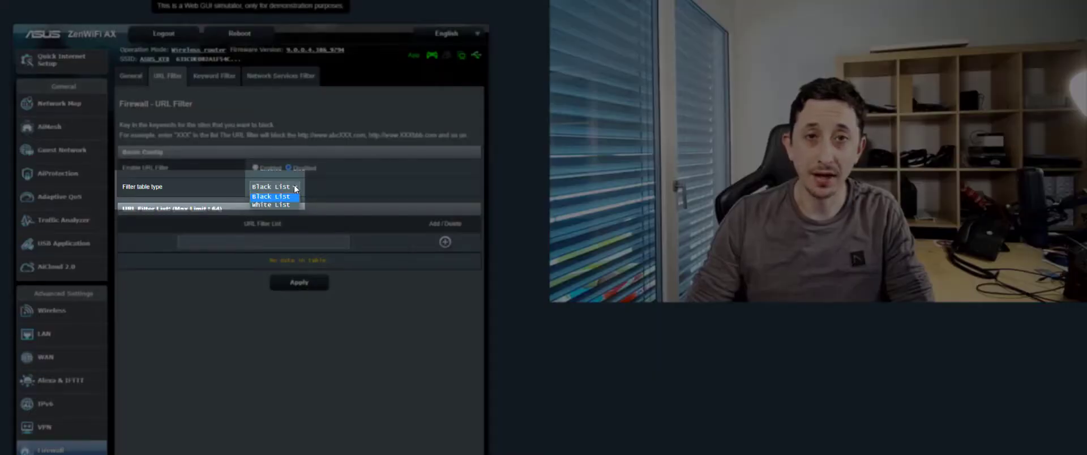
left_click(295, 189)
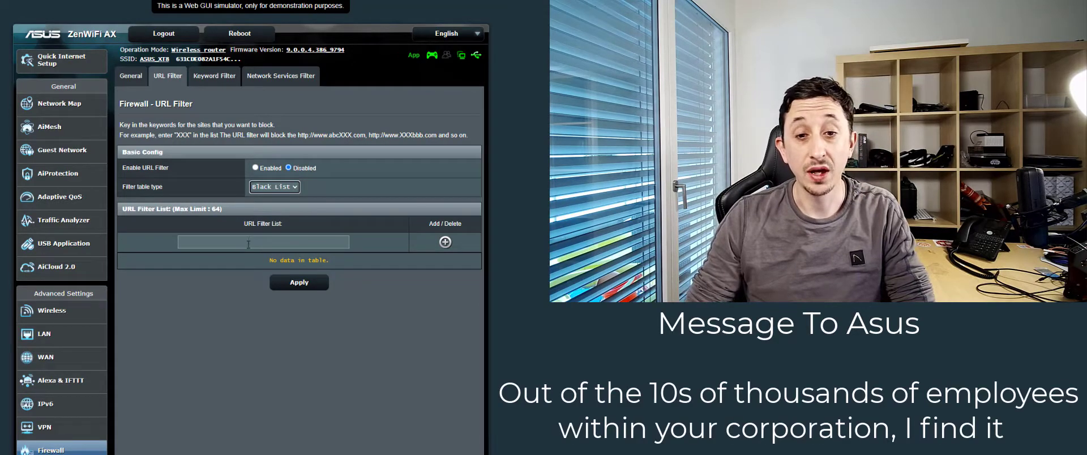
left_click(282, 241)
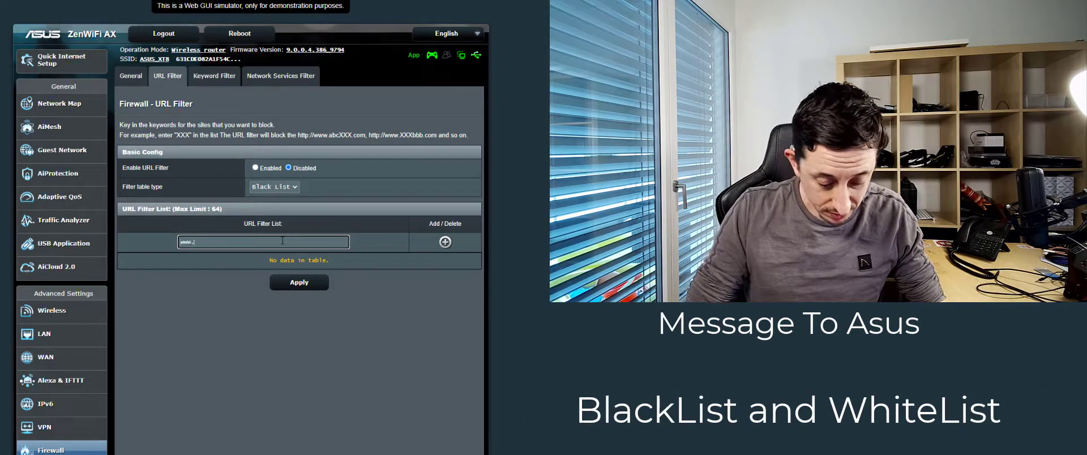
type("rnhub.")
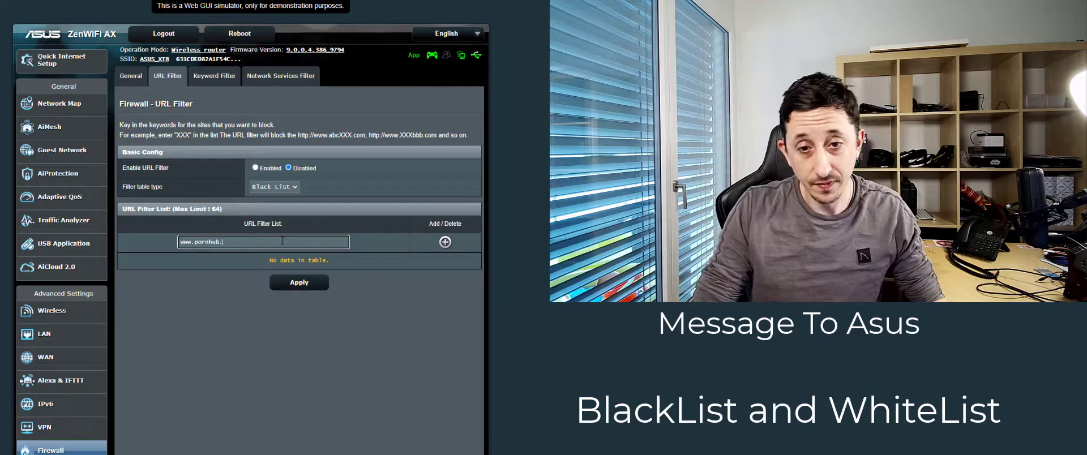
type("com")
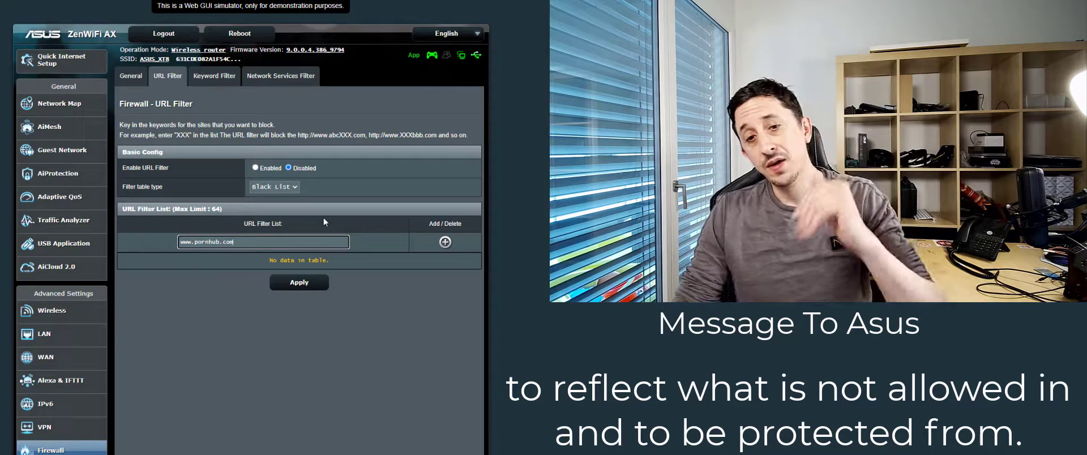
left_click(445, 242)
left_click(271, 239)
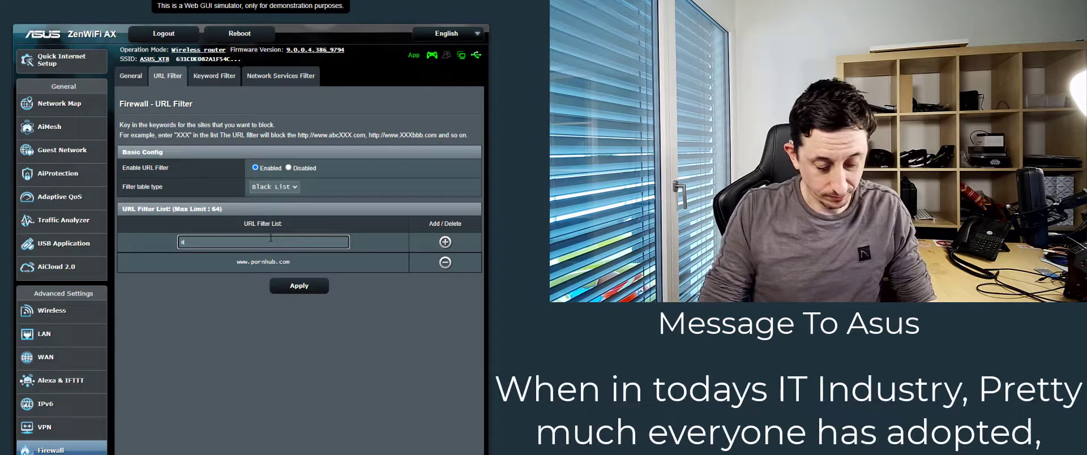
type("c")
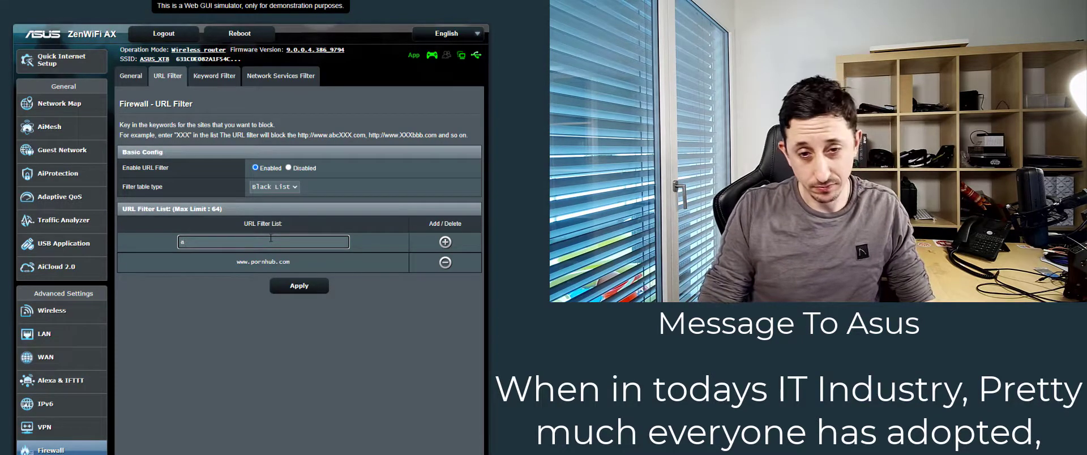
type("ars.com")
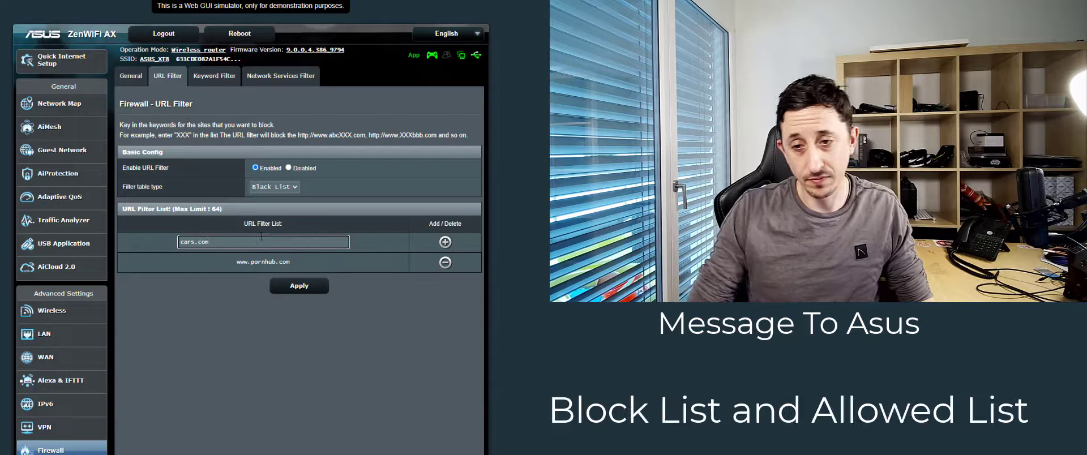
left_click(445, 242)
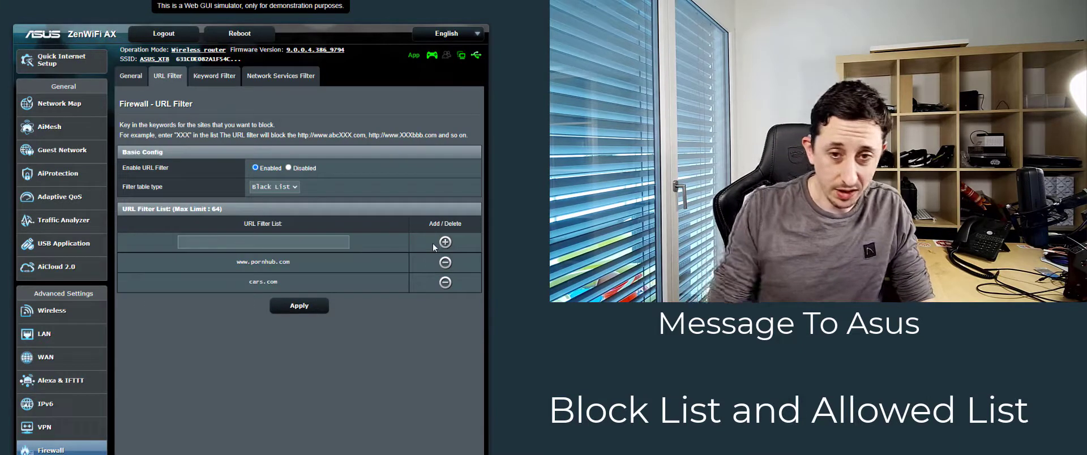
left_click(272, 245)
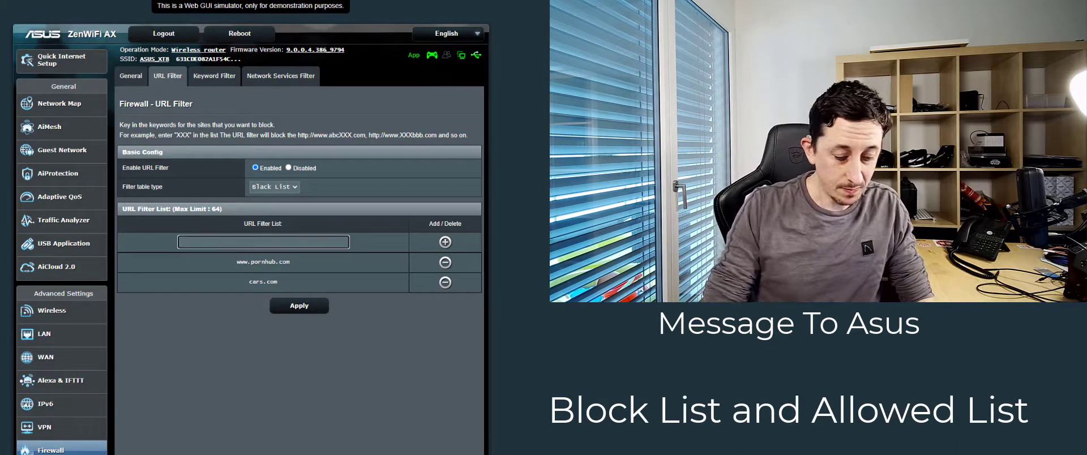
type("asus.com")
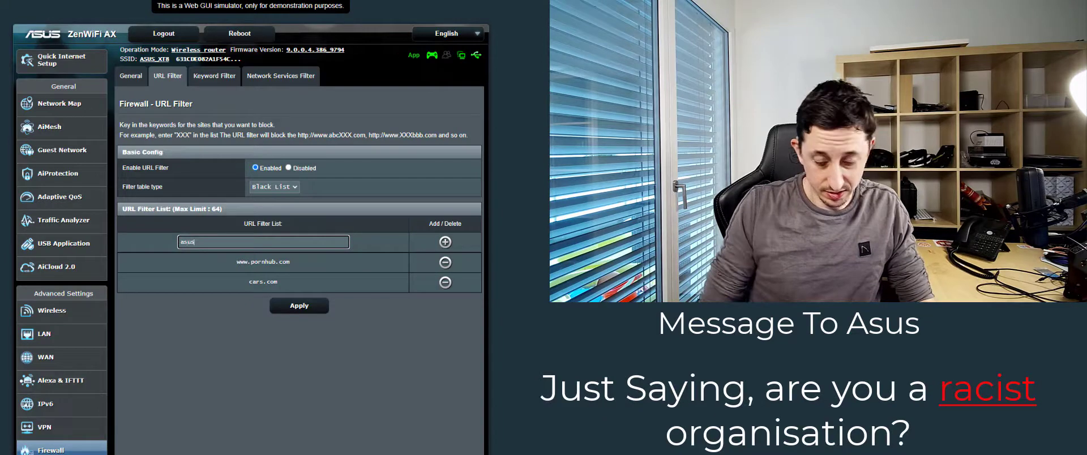
left_click(445, 242)
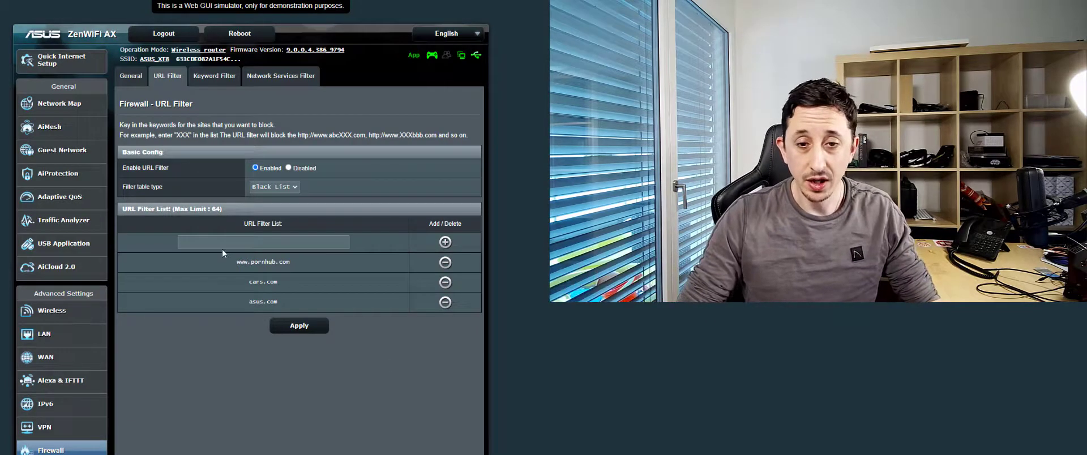
left_click(295, 187)
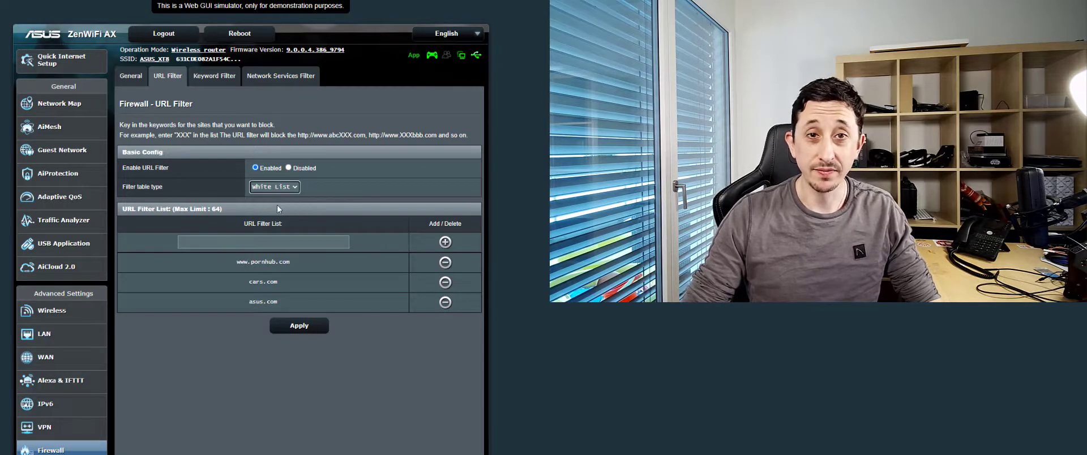
left_click(253, 241)
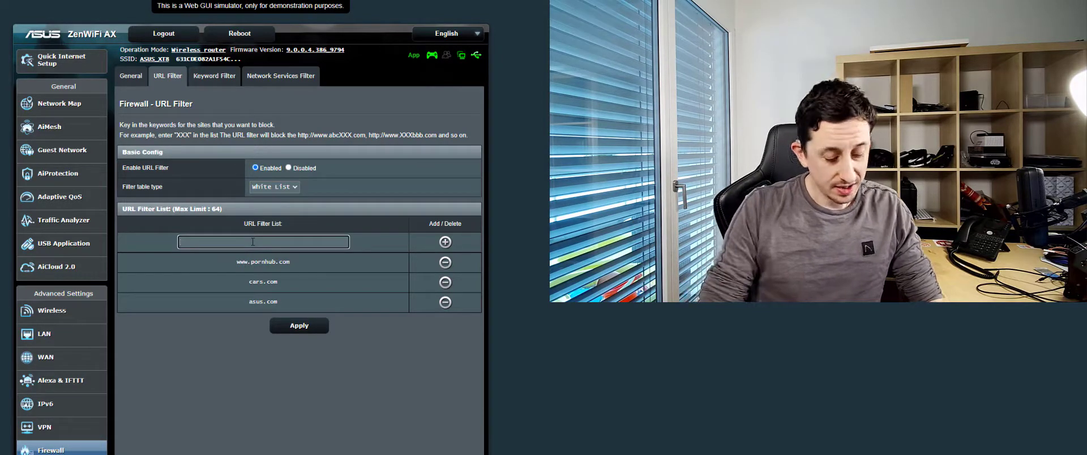
type("www.youtube.com")
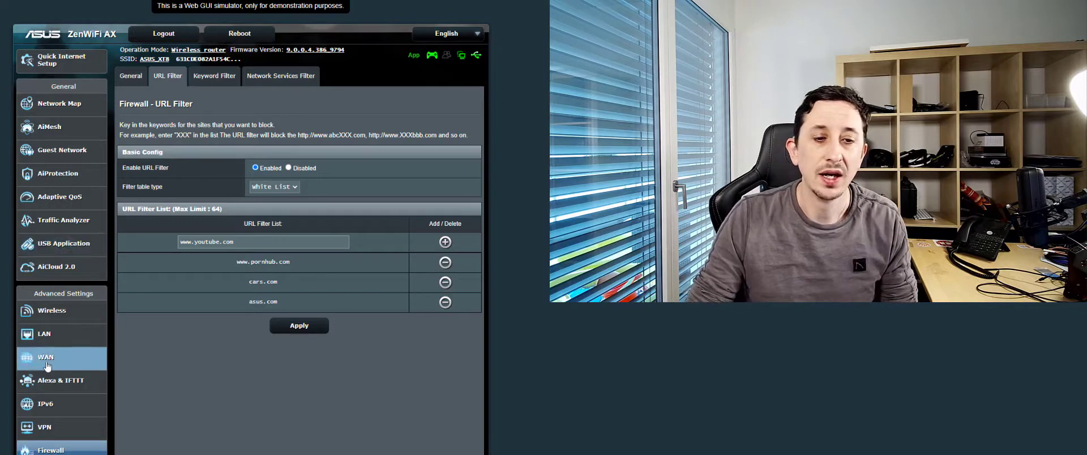
Step: Glance at WAN and LAN settings, then return to URL Filter keeping Black List
left_click(48, 359)
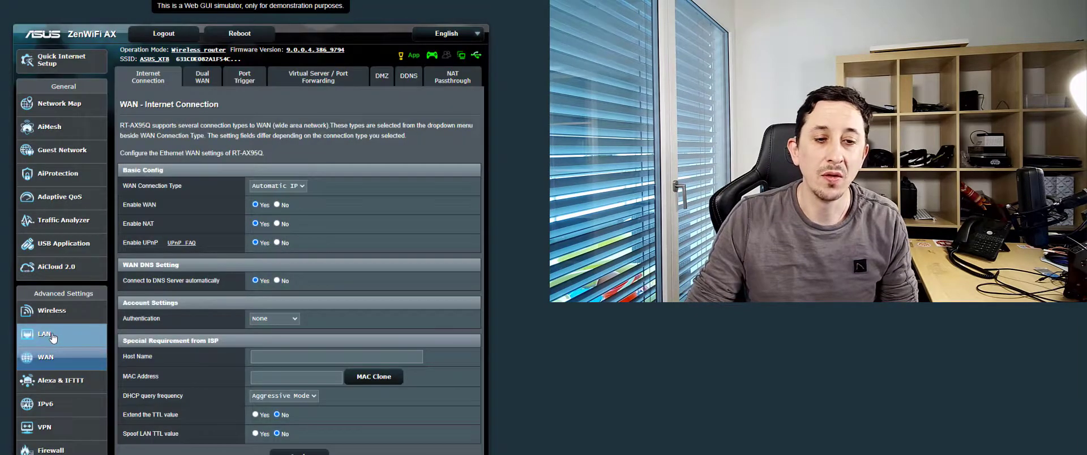
left_click(45, 334)
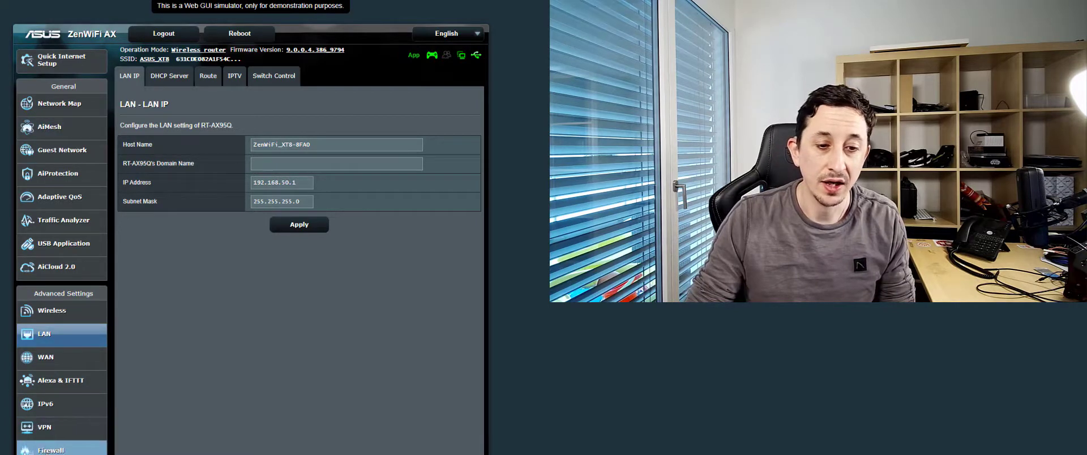
left_click(51, 449)
left_click(169, 76)
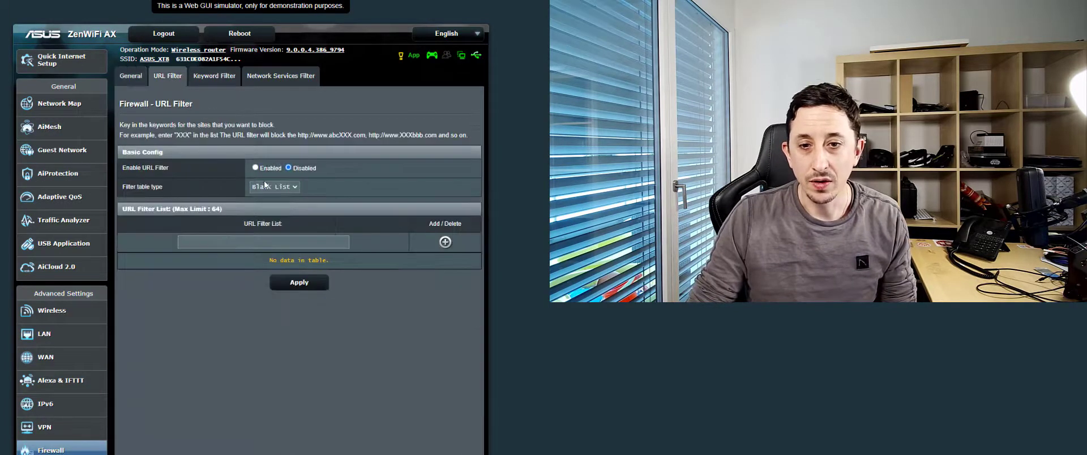
left_click(295, 187)
left_click(280, 198)
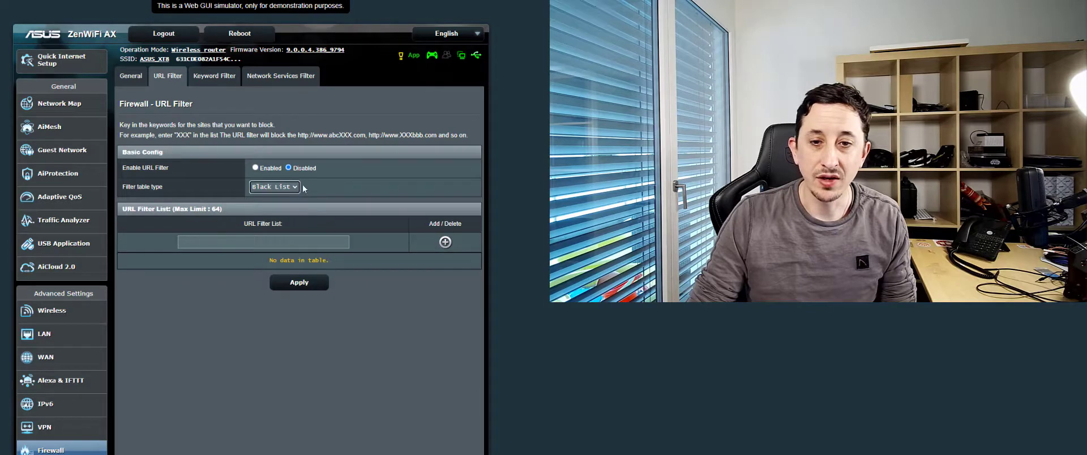
left_click(299, 186)
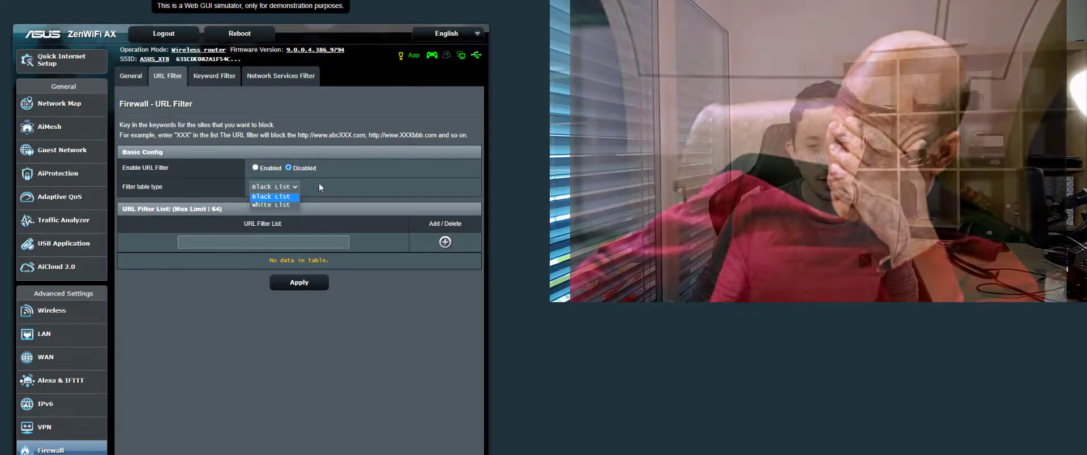
left_click(319, 183)
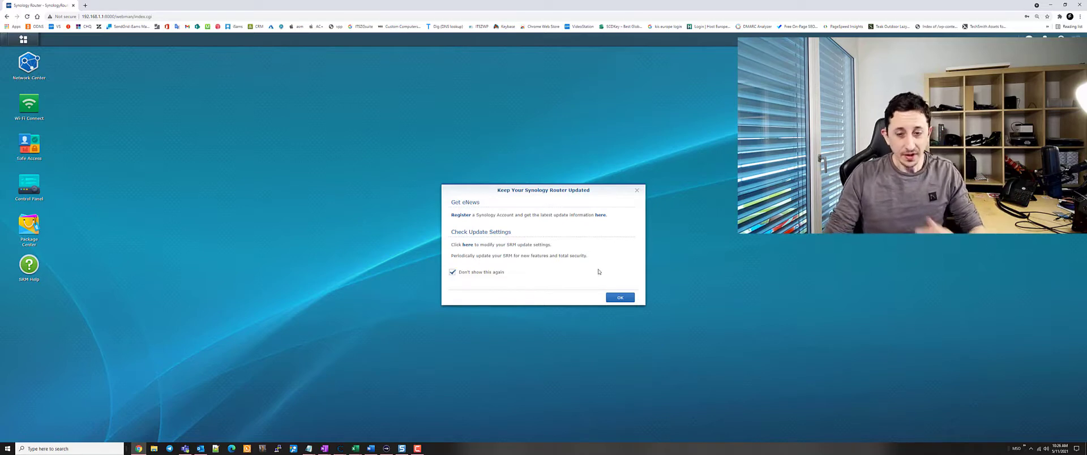
Step: Close the 'Keep Your Synology Router Updated' reminder and launch Network Center
left_click(637, 191)
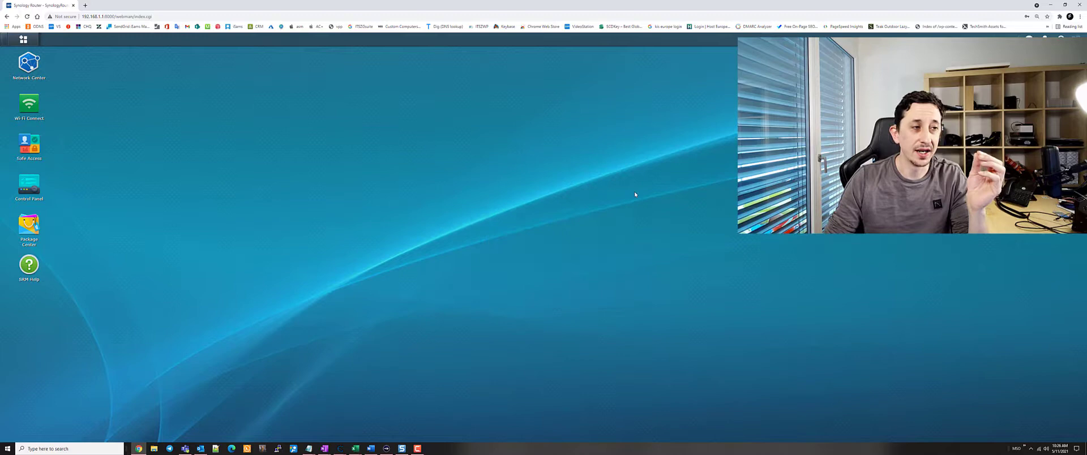
left_click(30, 65)
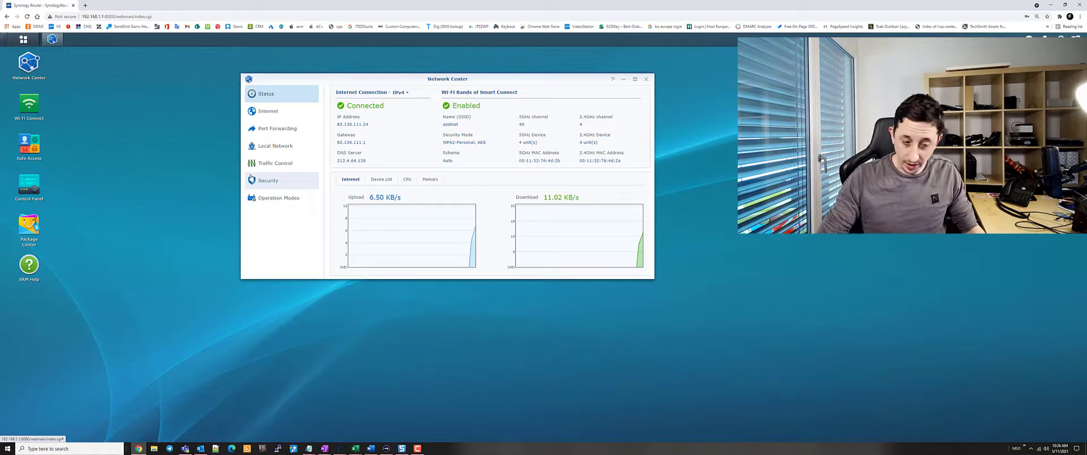
Step: Under Security > Firewall, create a new rule named 'User-defined rule' by default
left_click(252, 178)
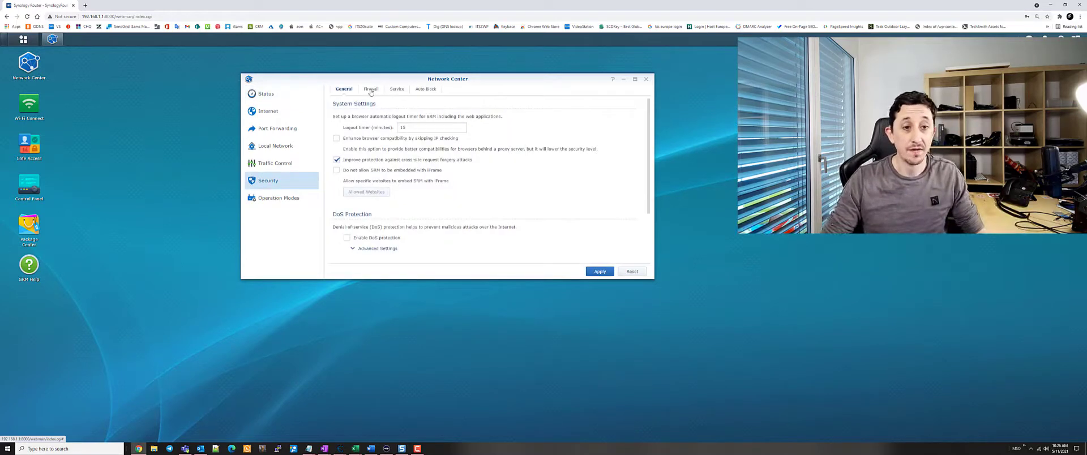
left_click(371, 90)
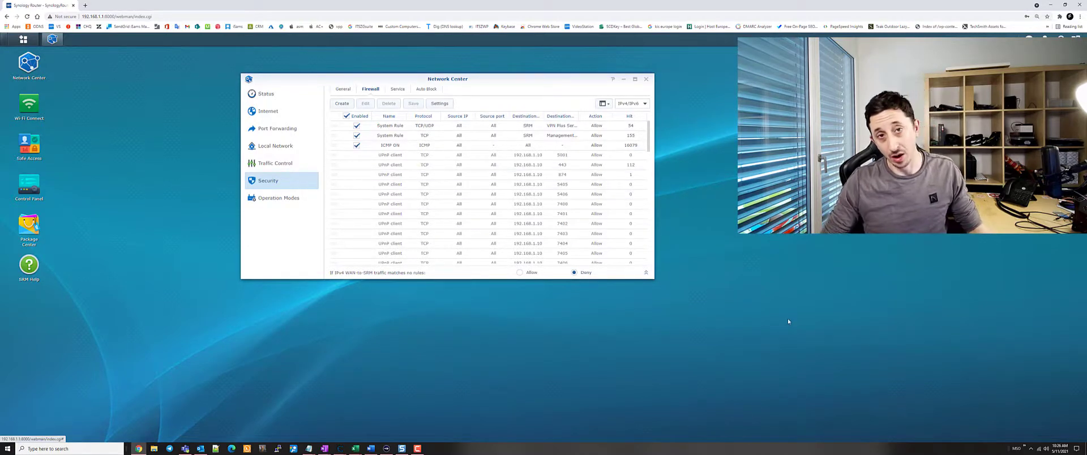
left_click(349, 105)
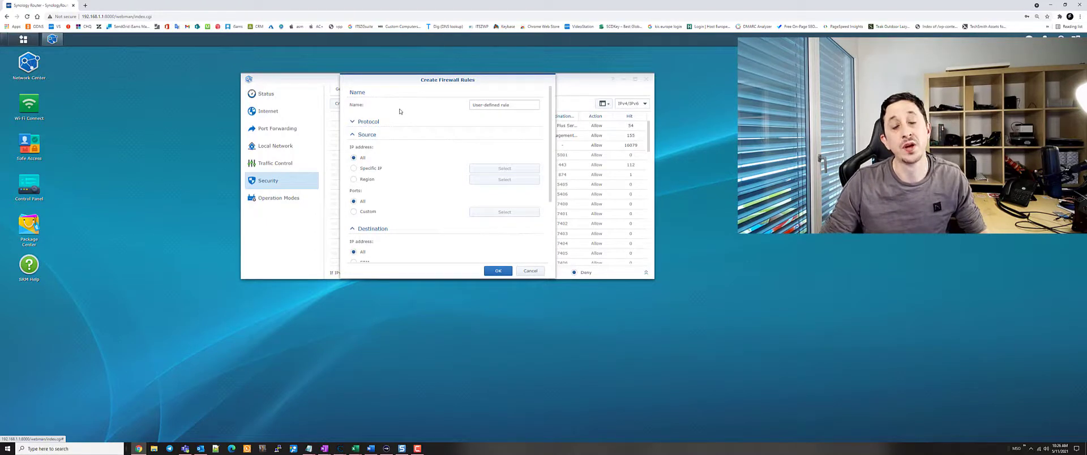
Step: Set the rule's Source IP to Region and open the Location country picker
left_click(359, 123)
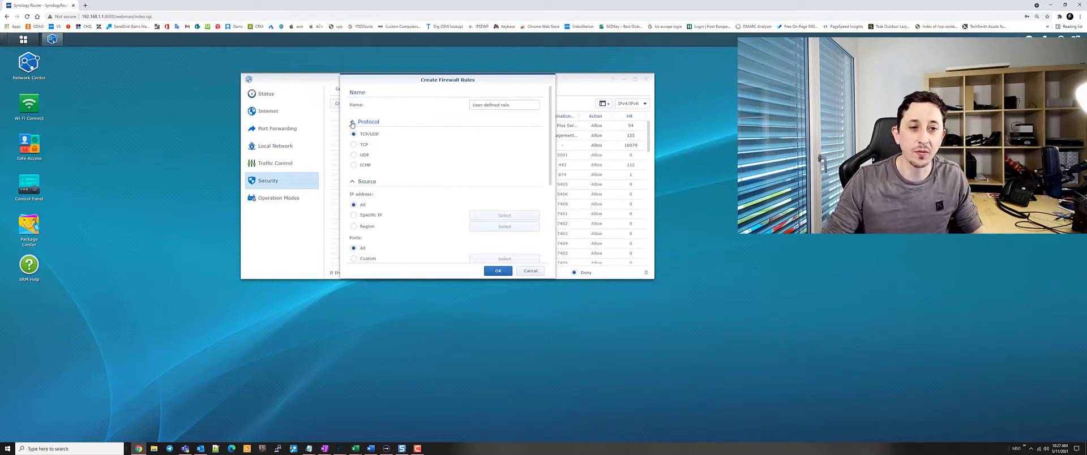
left_click(351, 123)
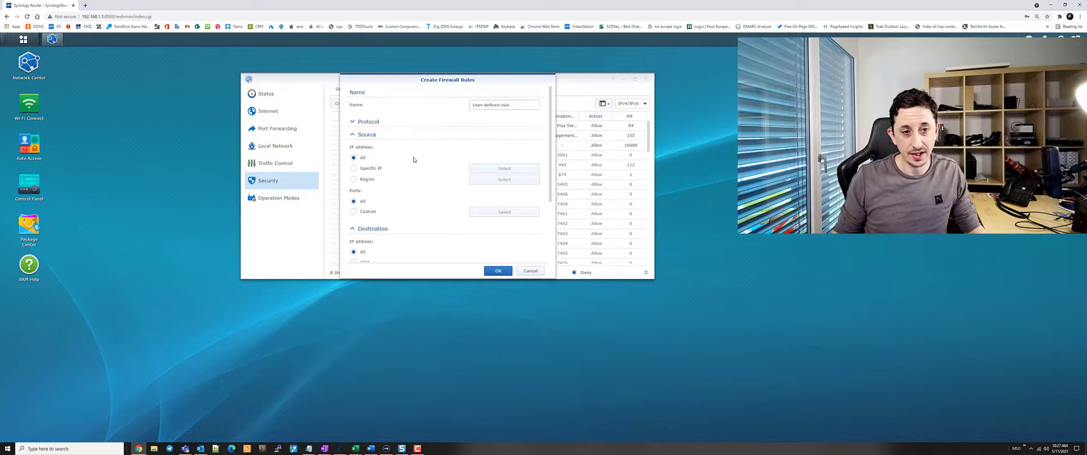
left_click(354, 168)
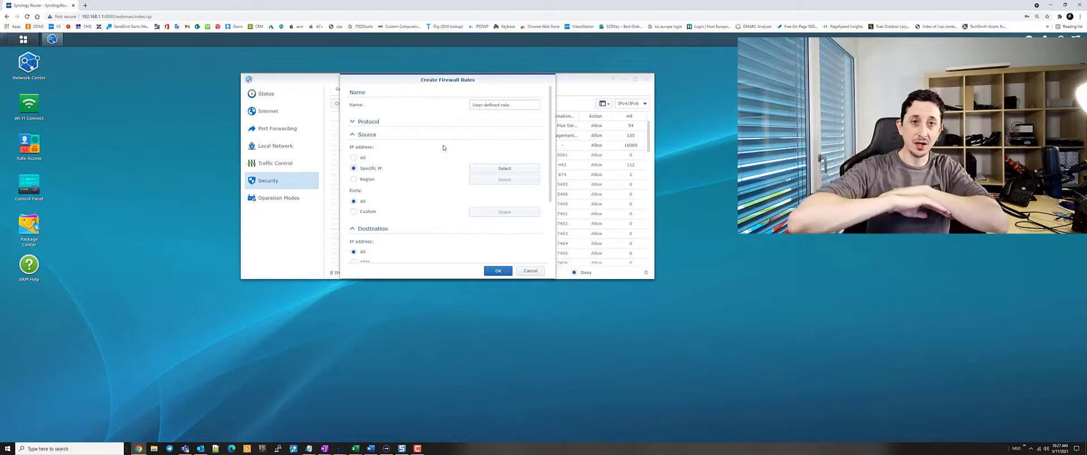
left_click(353, 179)
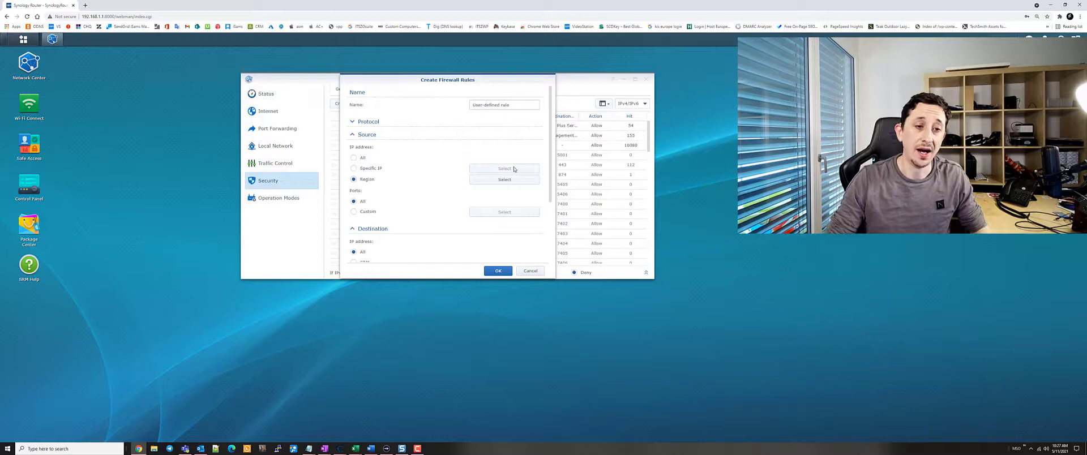
left_click(505, 181)
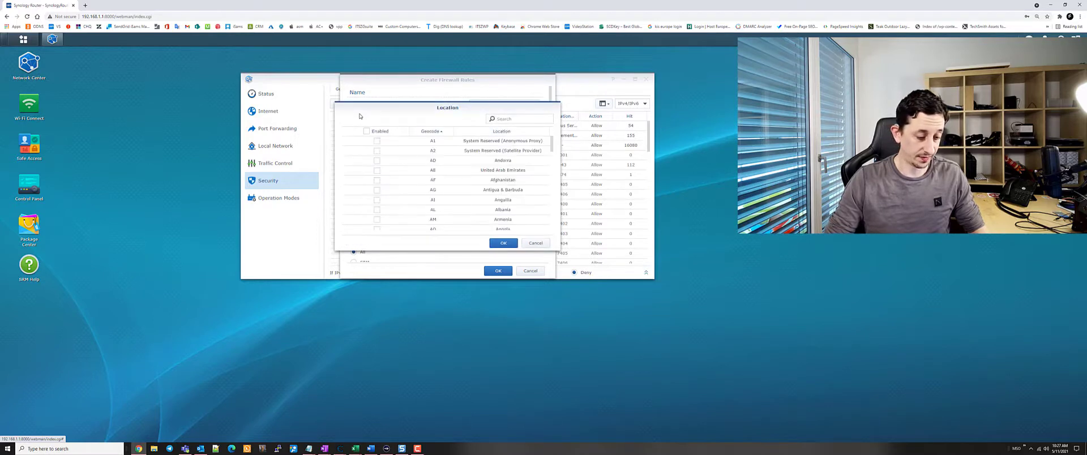
Step: Tick Nigeria and Canada in the Location list via search, then confirm with OK
left_click(490, 119)
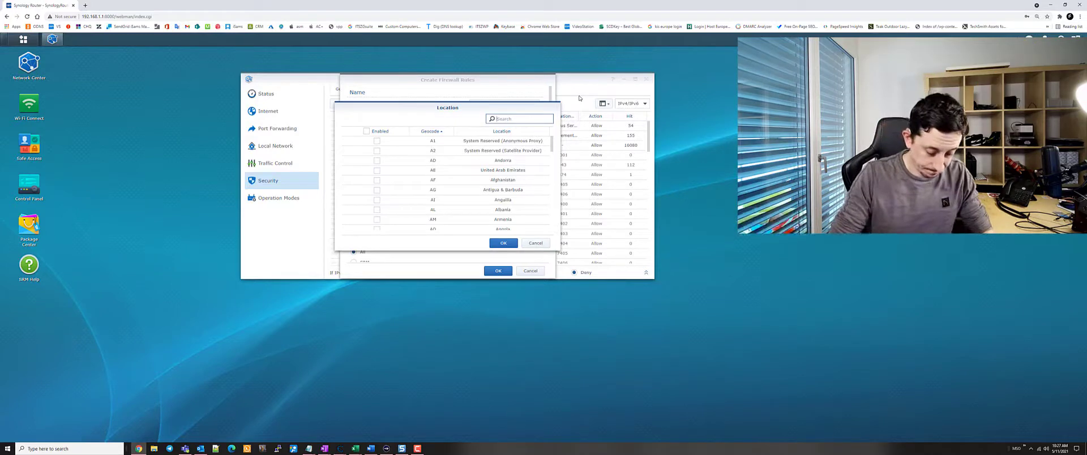
type("niger")
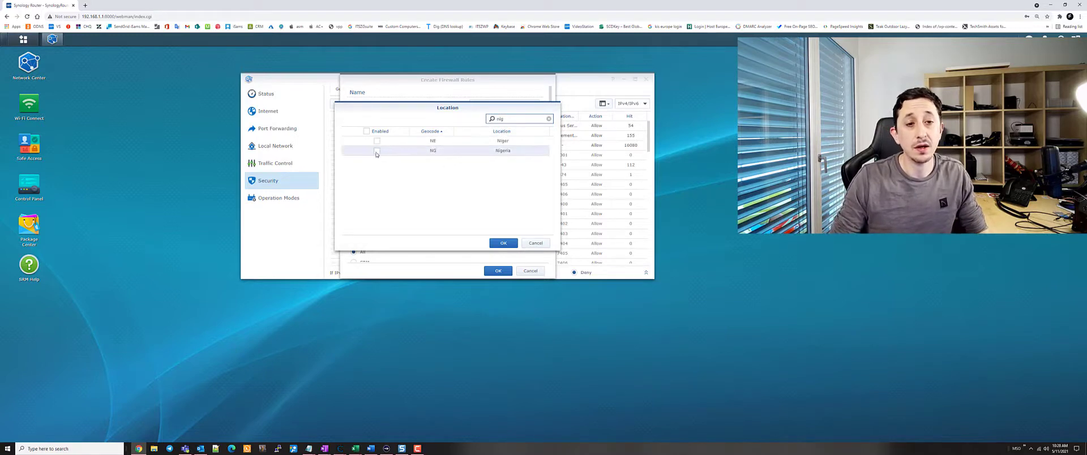
left_click(377, 151)
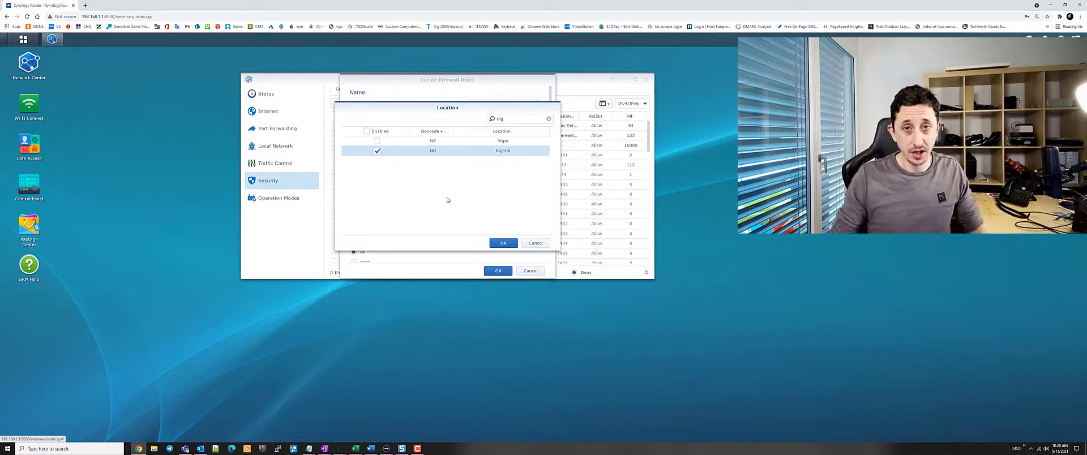
left_click(504, 119)
key("BackSpace")
key("BackSpace")
key("BackSpace")
type("cana")
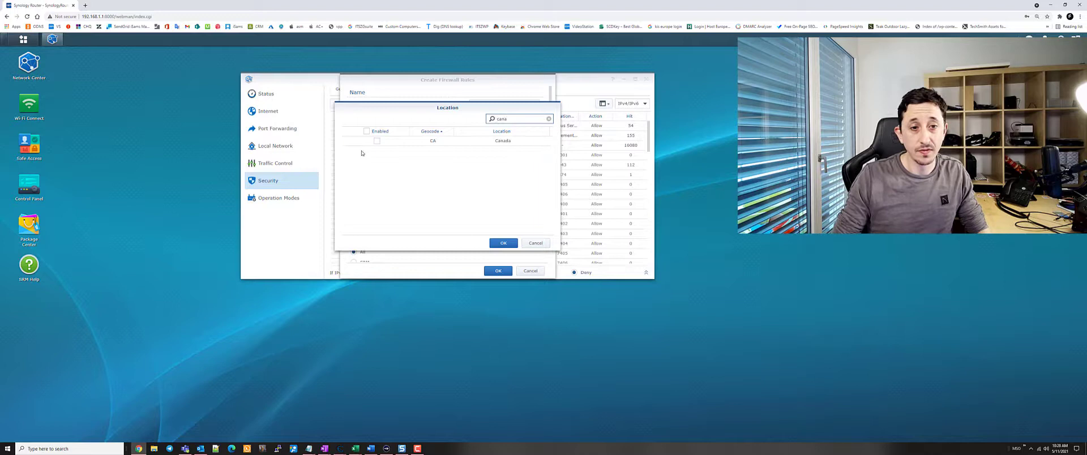
left_click(377, 140)
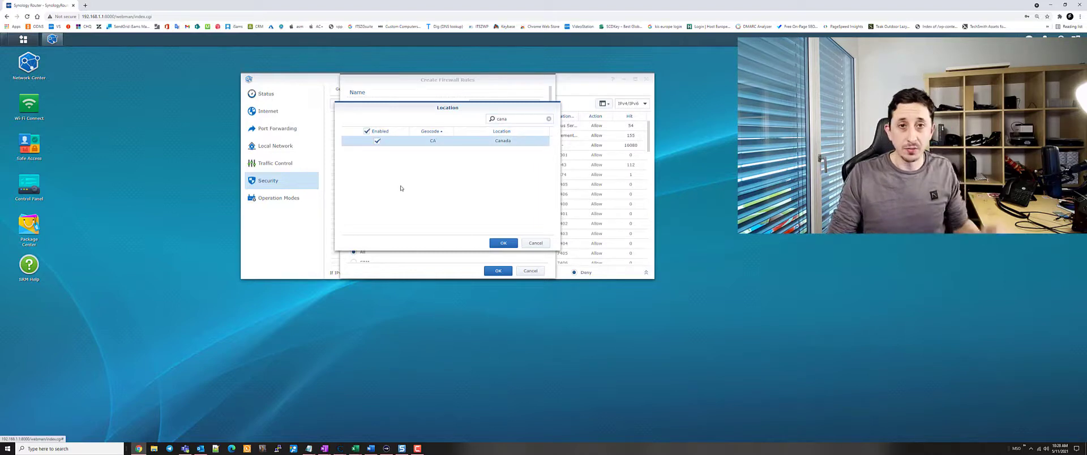
left_click(535, 244)
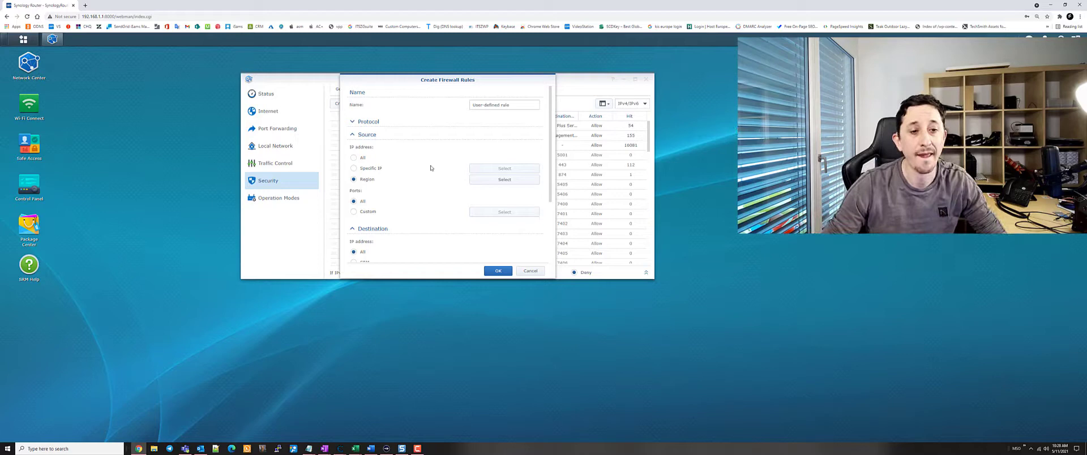
scroll(431, 167, "down", 3)
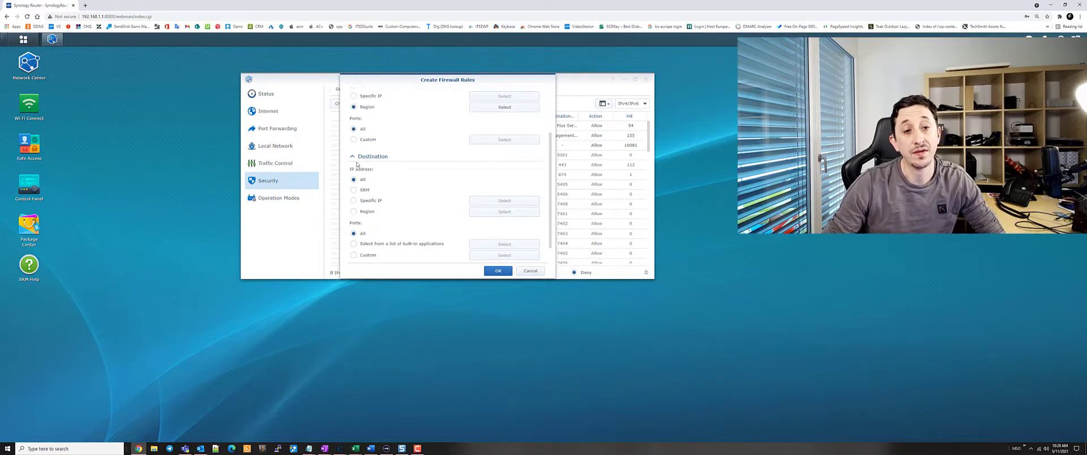
scroll(382, 160, "down", 1)
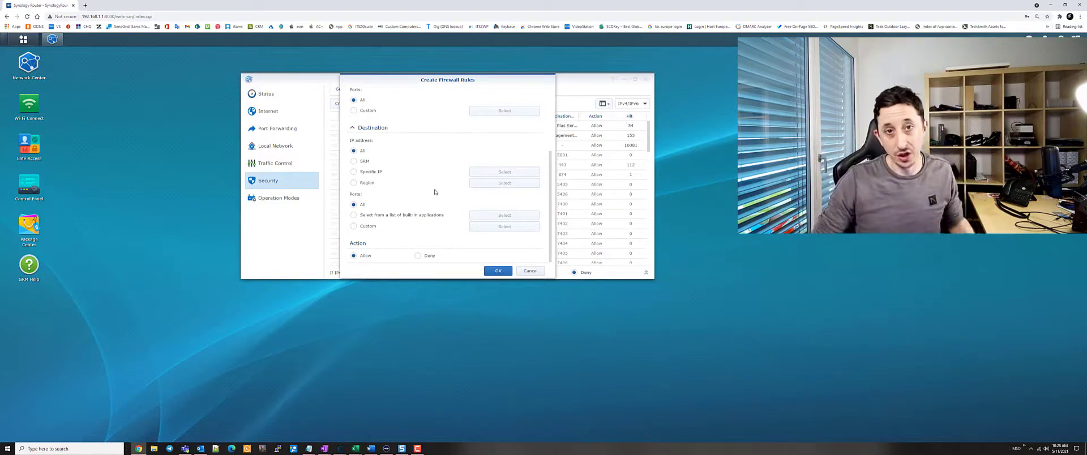
Step: Cancel the firewall rule, view Auto Block and Service, close Network Center, launch Safe Access
left_click(530, 272)
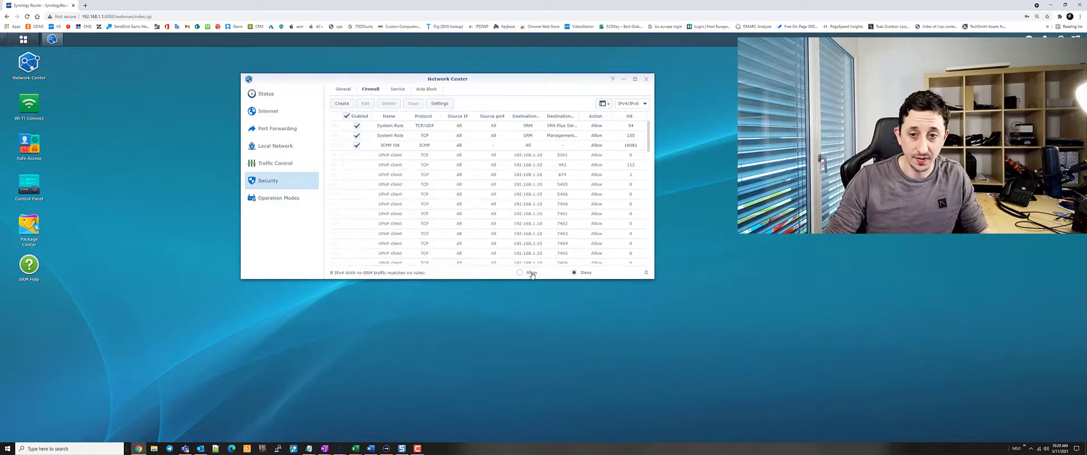
left_click(425, 90)
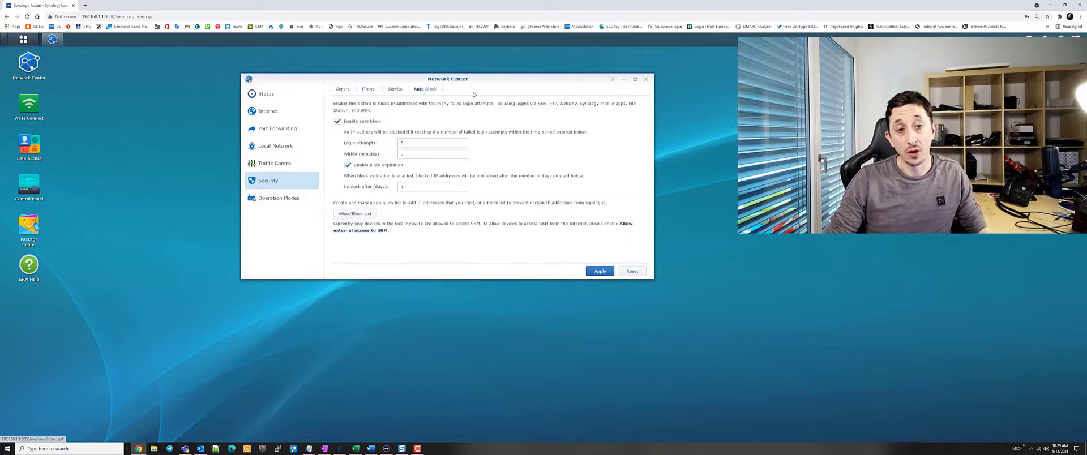
left_click(395, 90)
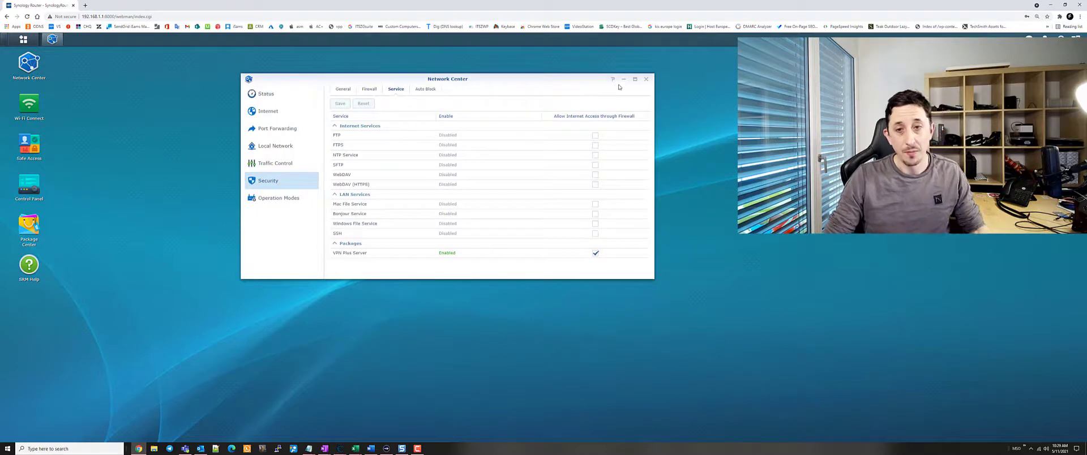
left_click(646, 80)
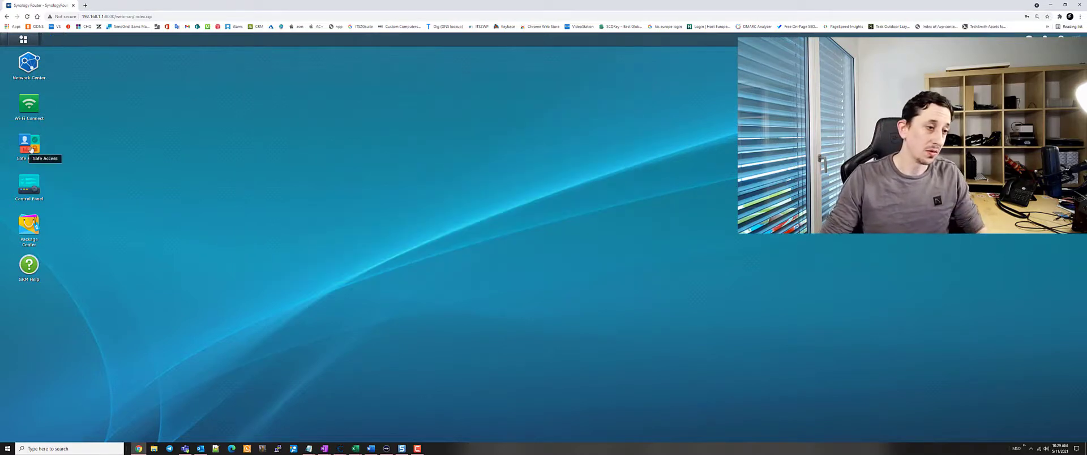
left_click(30, 148)
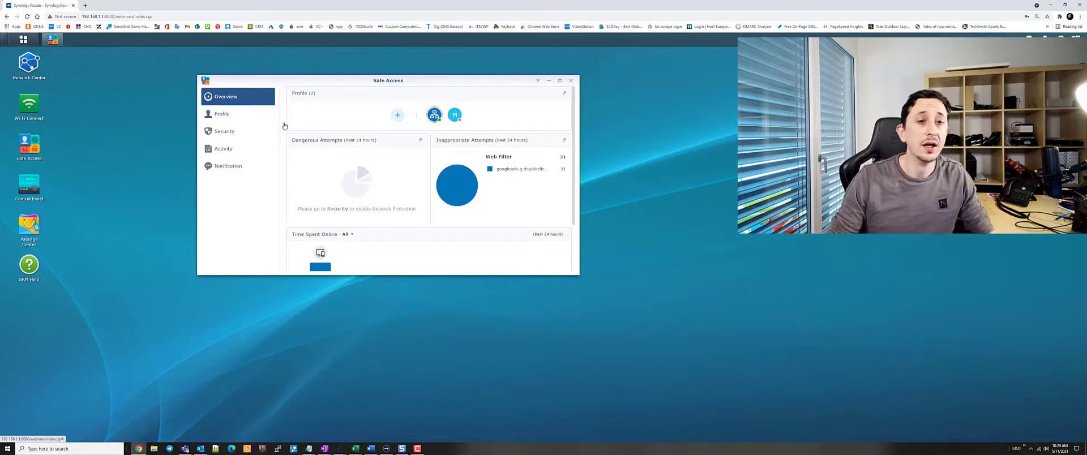
Step: Delete the my kid profile so only the My Network (LAN) profile remains
left_click(222, 115)
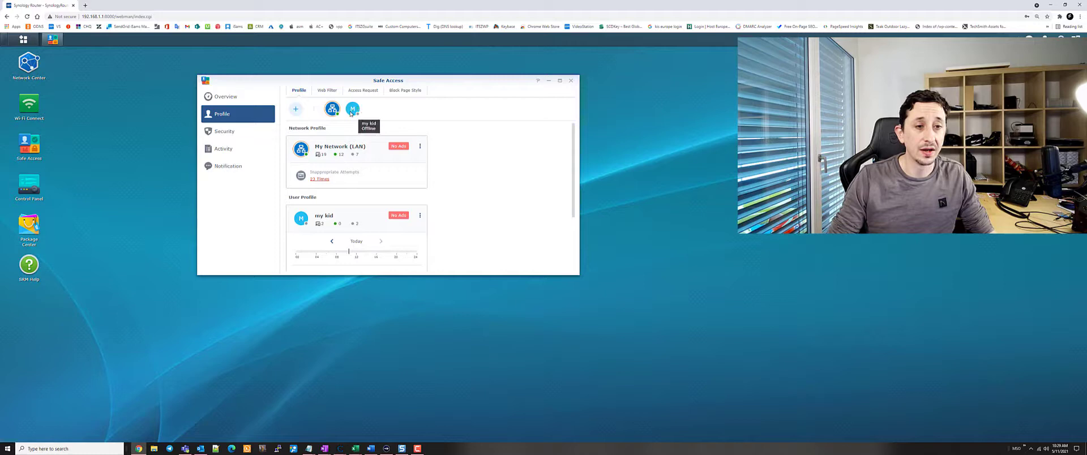
left_click(420, 217)
left_click(391, 237)
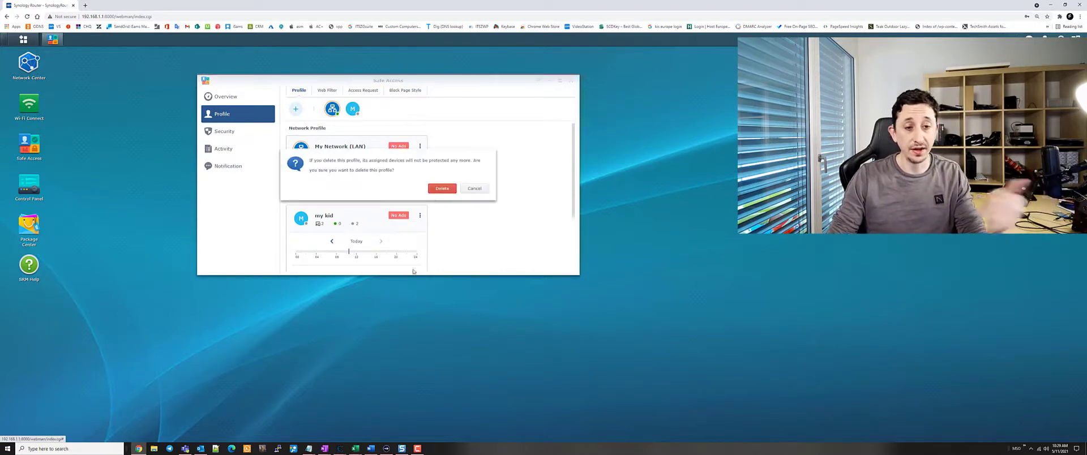
left_click(442, 192)
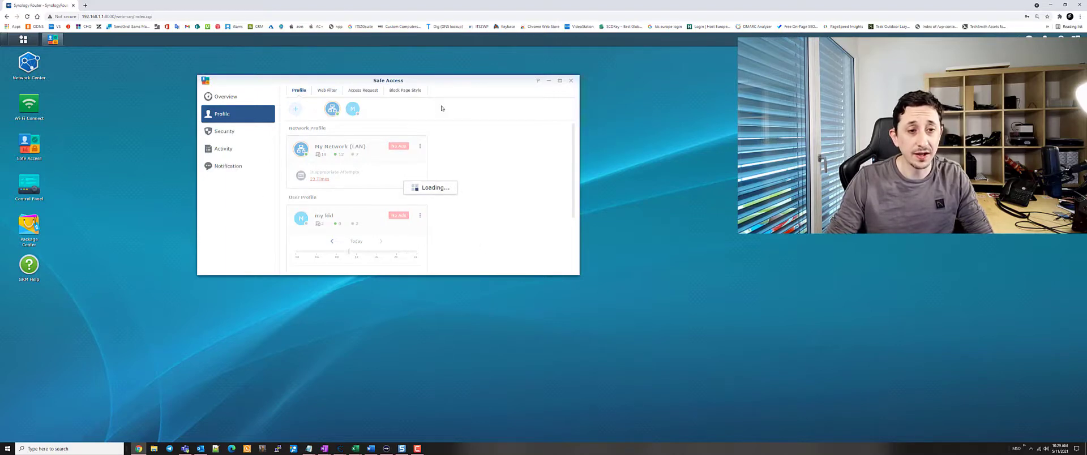
left_click(295, 113)
Step: Start a new User Profile for specific devices and name it 'Ghildern'
left_click(390, 260)
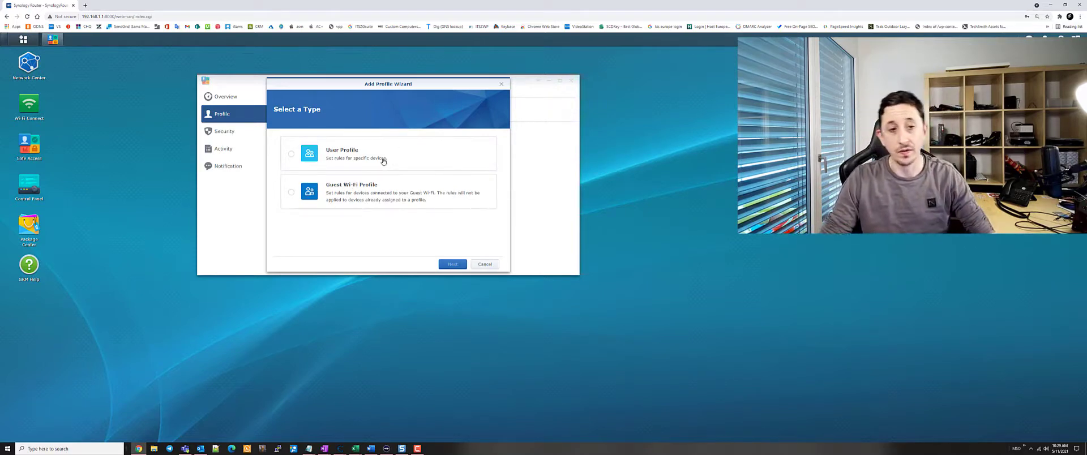
left_click(292, 155)
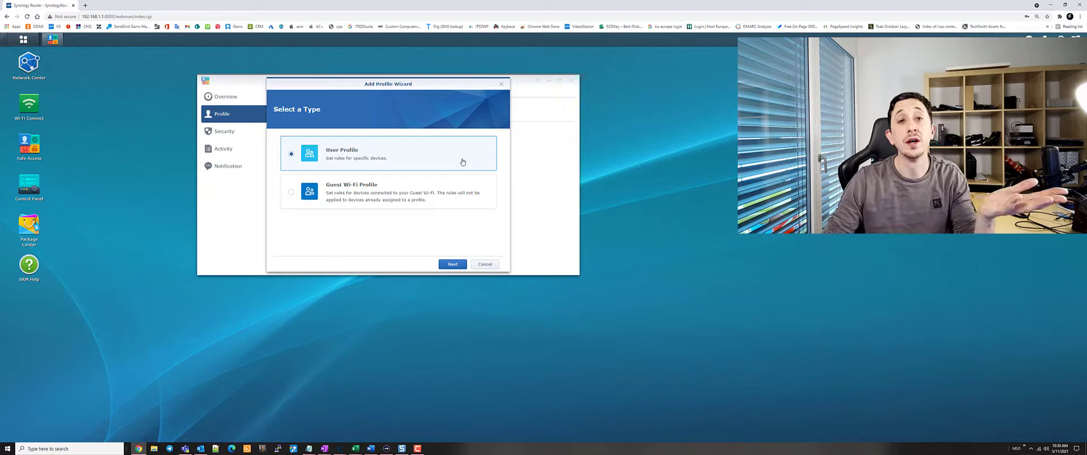
left_click(453, 263)
left_click(388, 218)
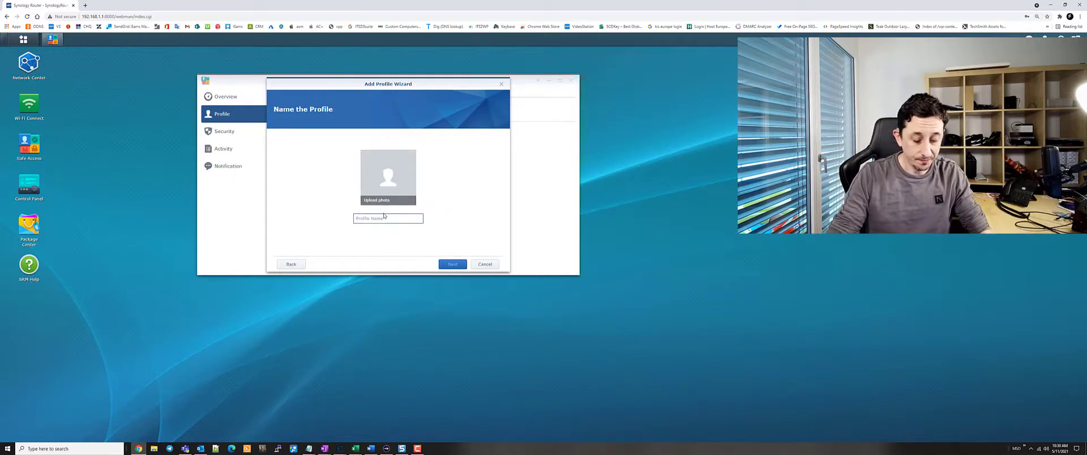
type("G")
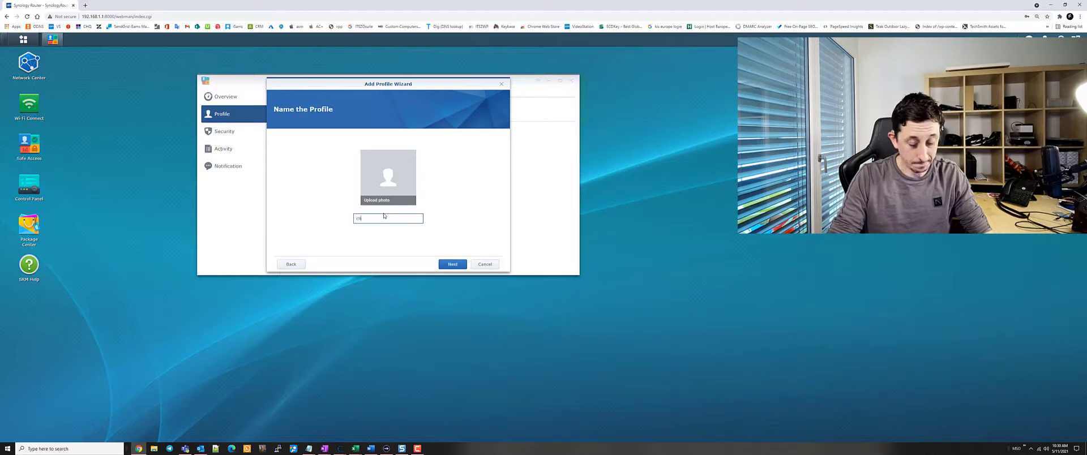
type("hildern")
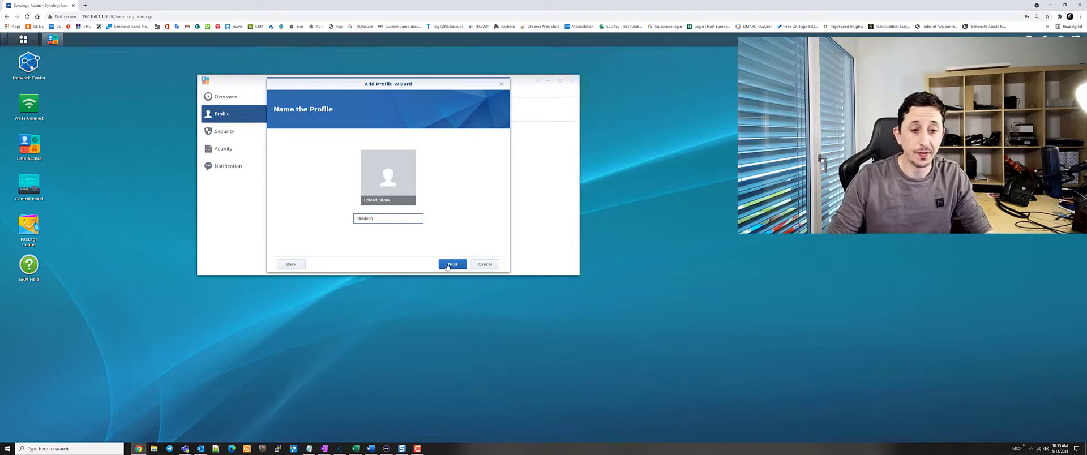
Step: Assign Galaxy-S10, imsime and the iPhone to the new profile and create it
left_click(452, 263)
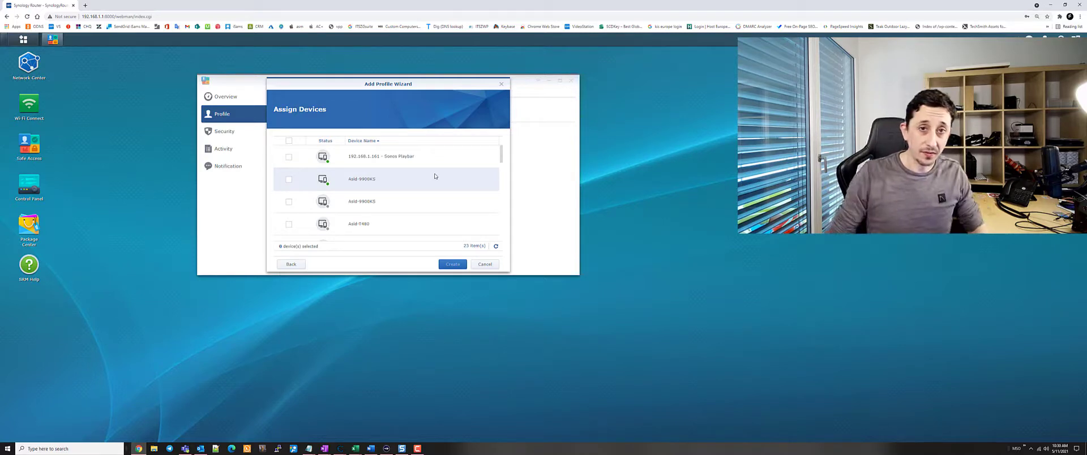
scroll(430, 176, "down", 3)
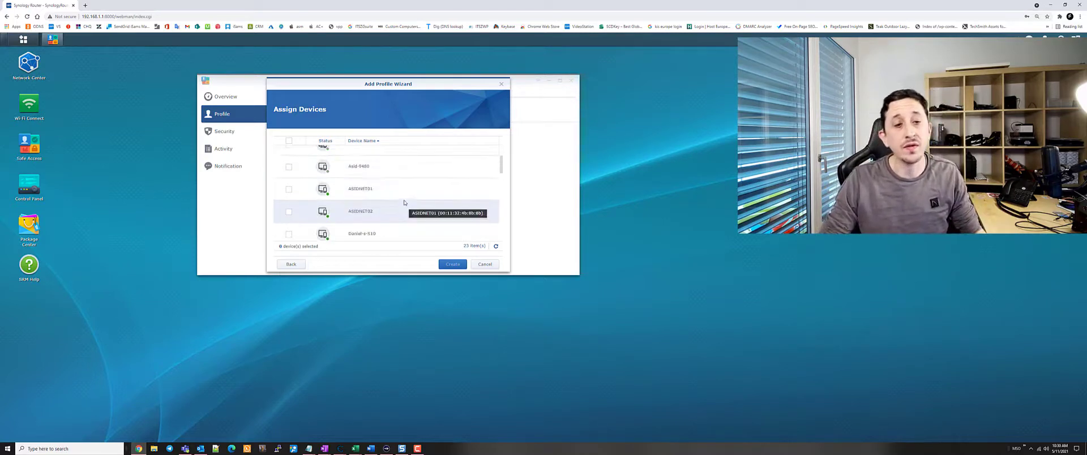
scroll(425, 181, "up", 2)
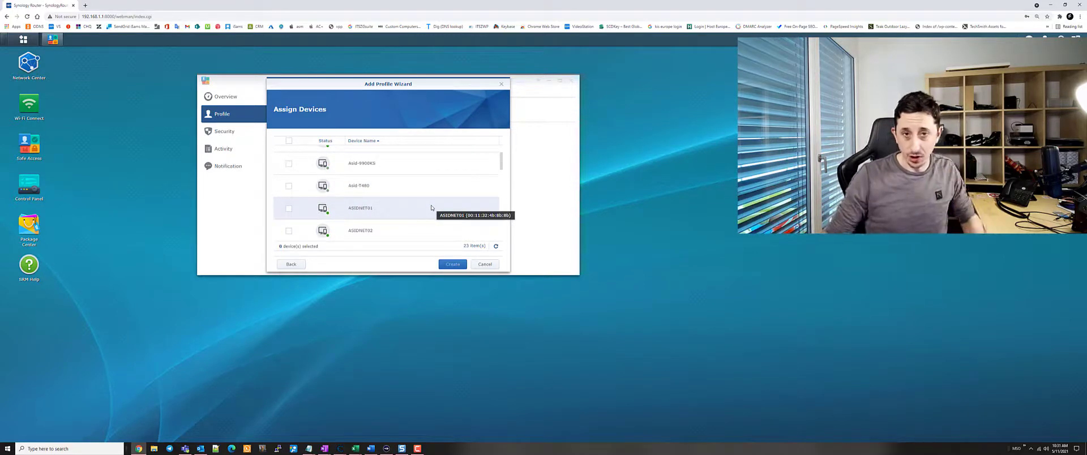
scroll(431, 207, "down", 3)
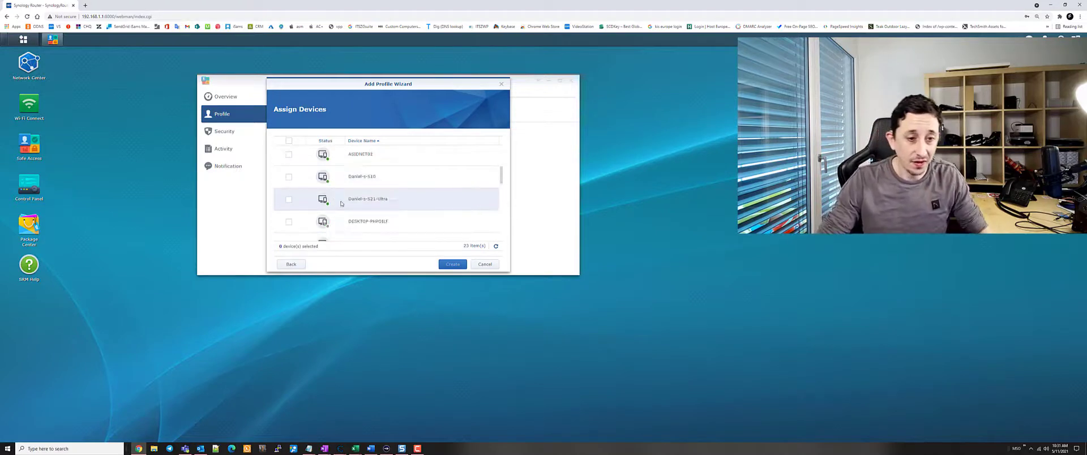
scroll(396, 192, "down", 5)
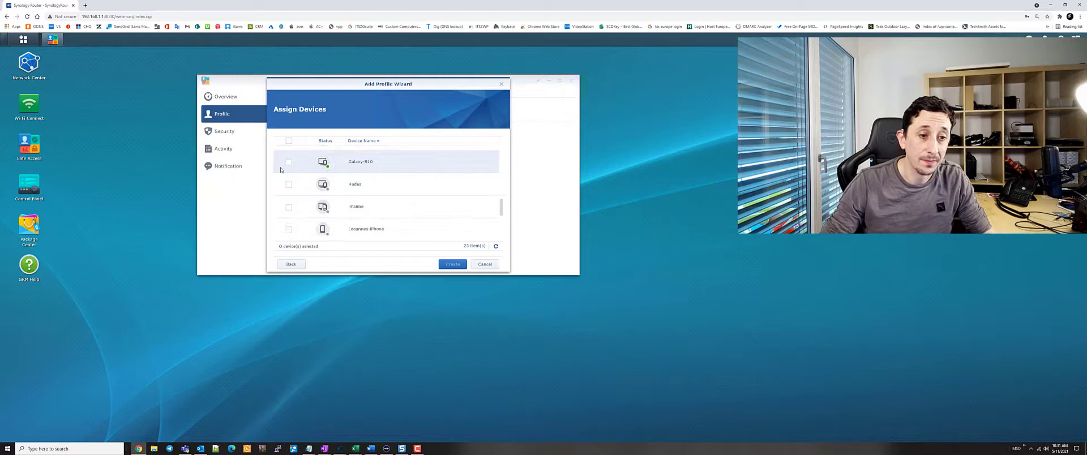
left_click(289, 163)
scroll(288, 187, "down", 1)
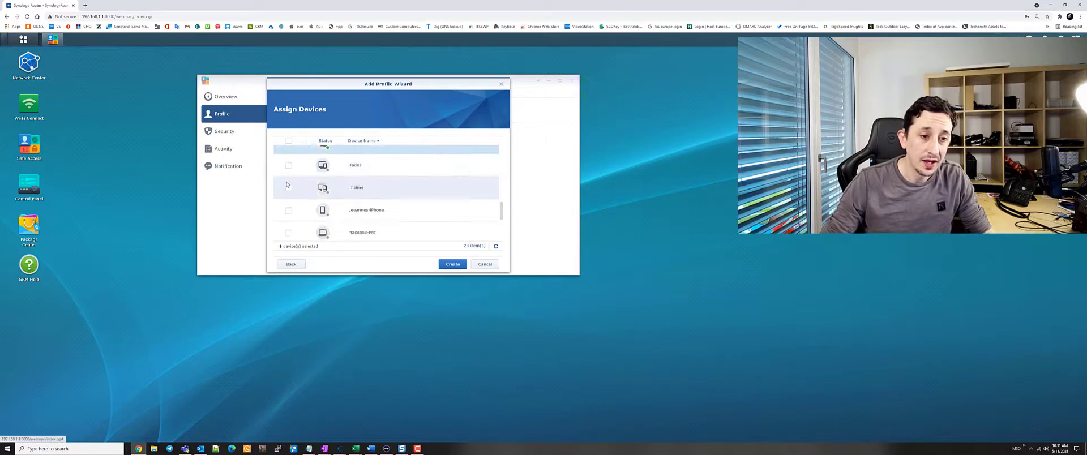
left_click(288, 188)
left_click(289, 210)
scroll(289, 198, "down", 1)
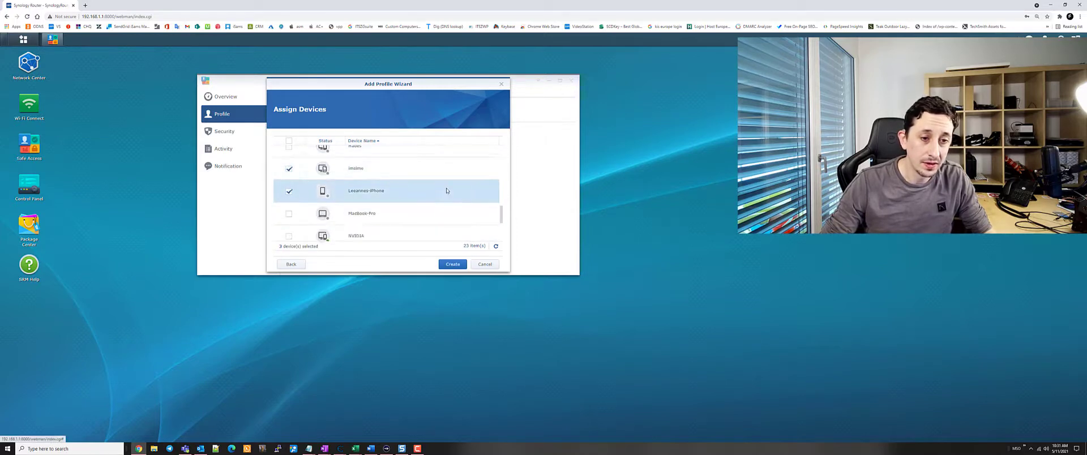
left_click(456, 265)
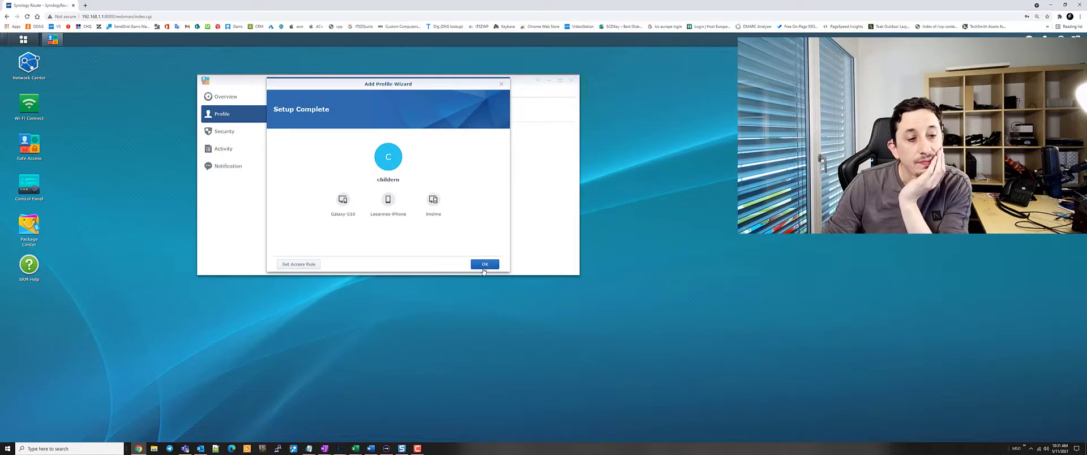
Step: In the profile's access rules, switch Web Filter on with the Child preset
left_click(300, 265)
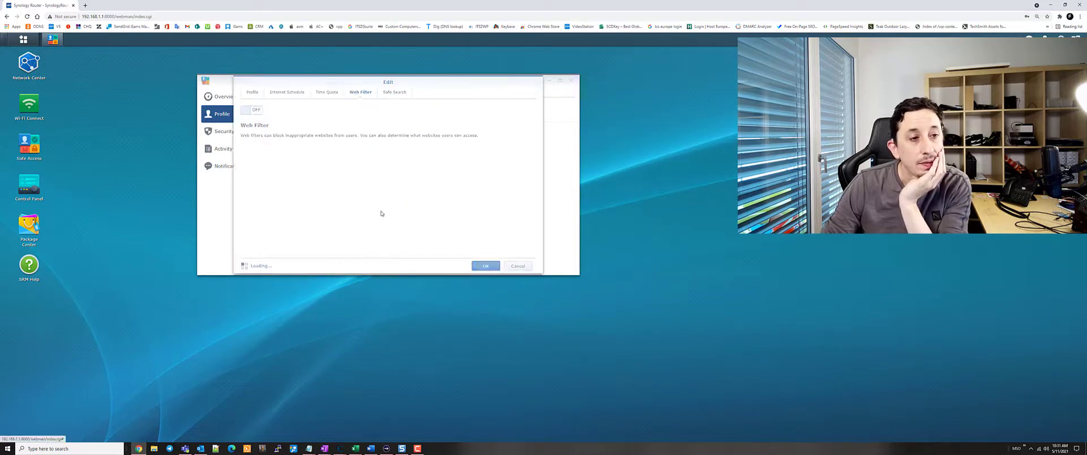
left_click(248, 109)
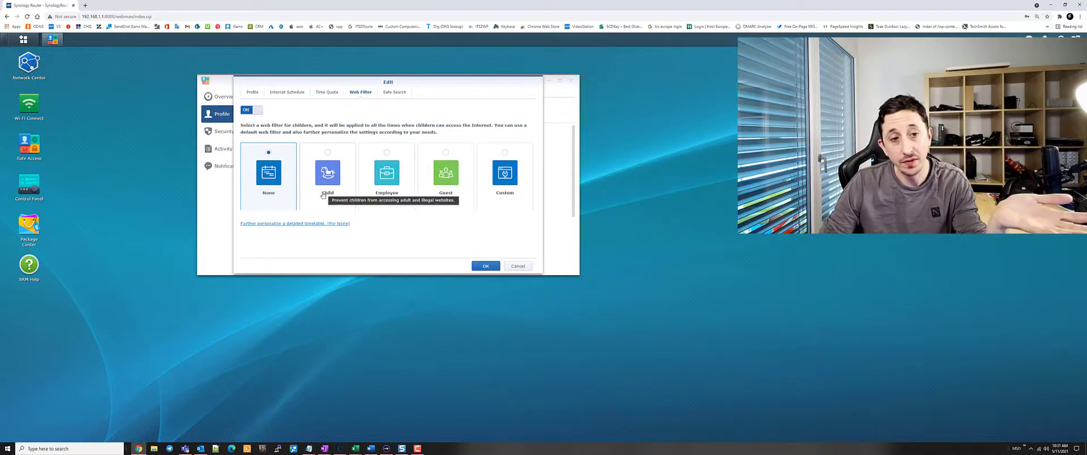
left_click(327, 175)
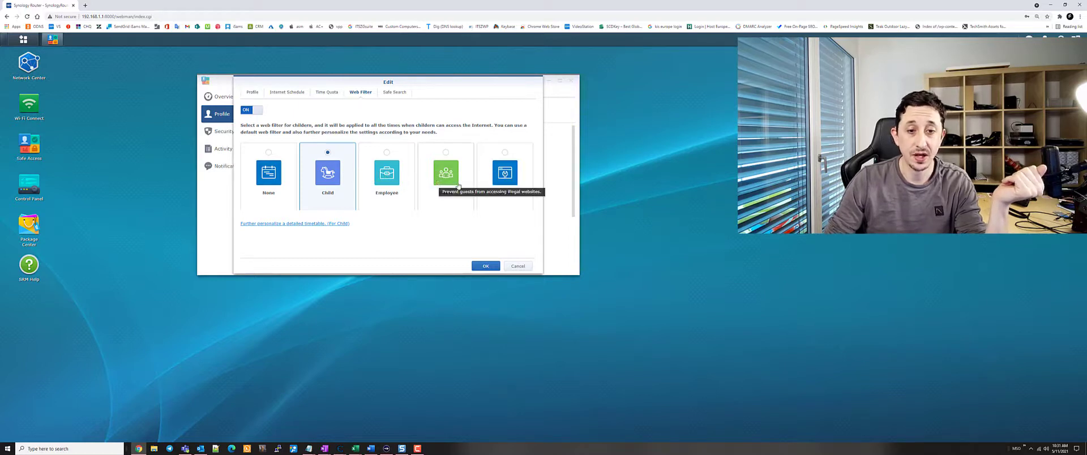
Step: Switch to the Custom preset and browse the No Ads, Content Filter and test filters, adding nothing
left_click(506, 195)
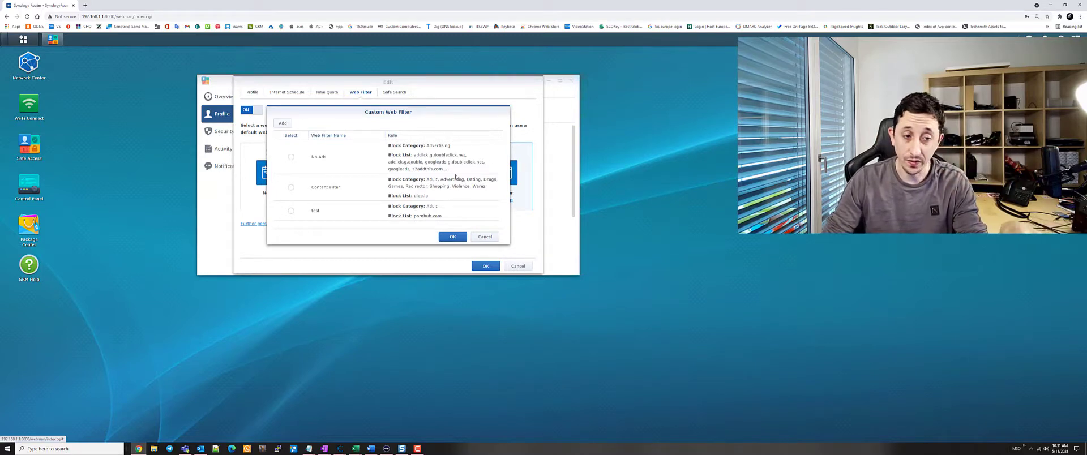
left_click(290, 158)
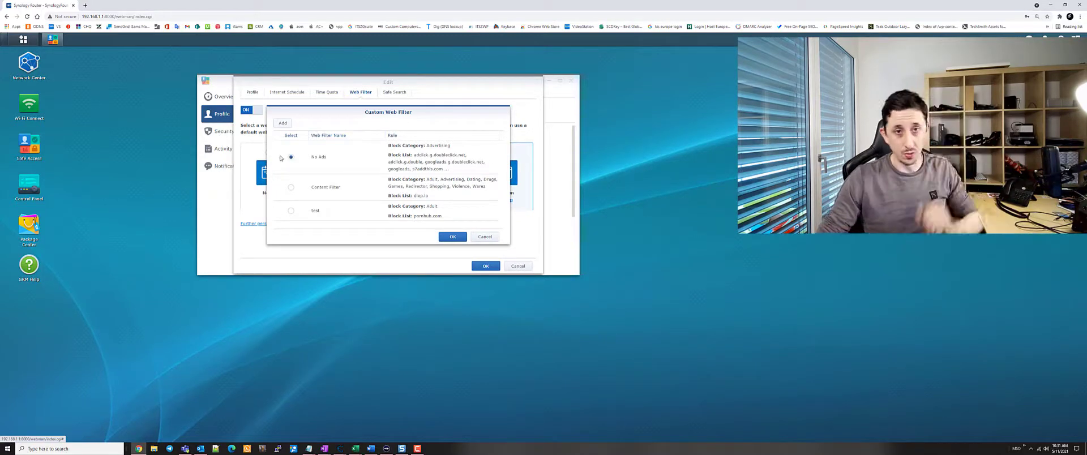
left_click(290, 186)
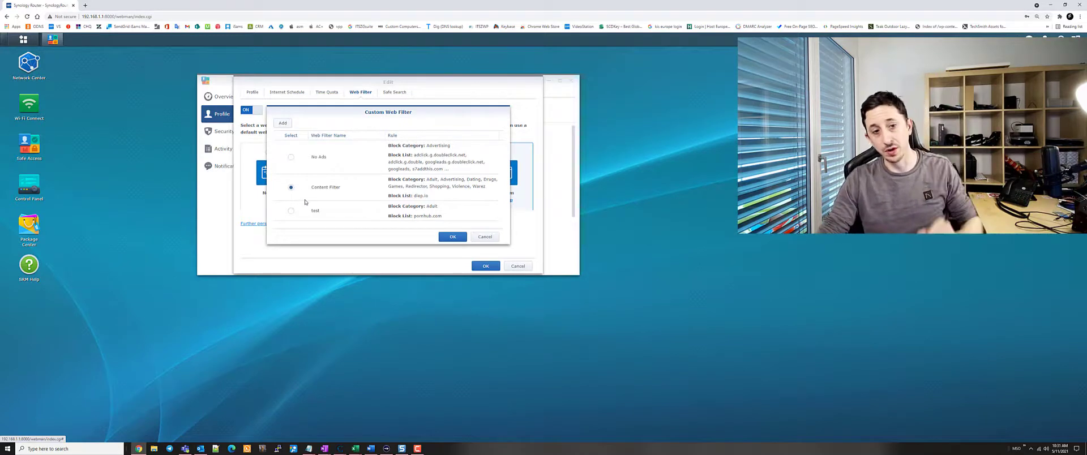
left_click(291, 211)
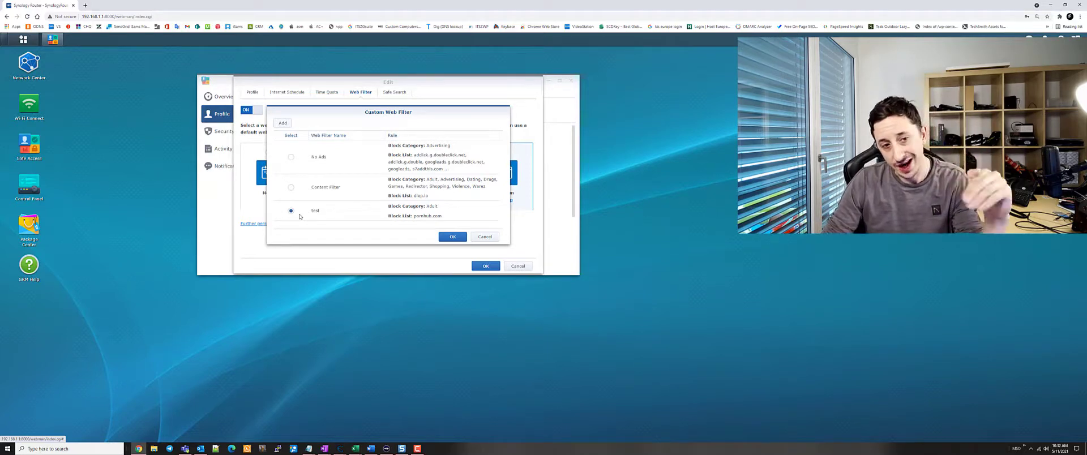
left_click(291, 157)
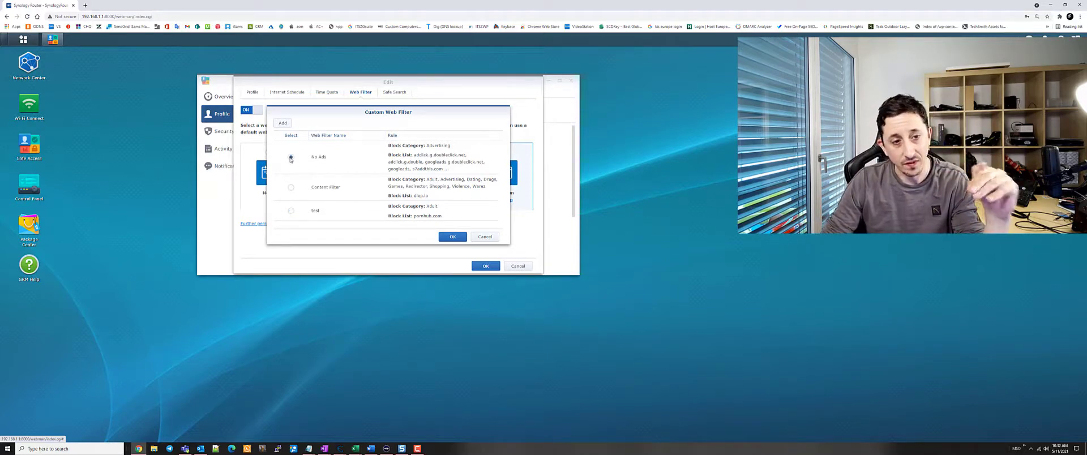
left_click(283, 124)
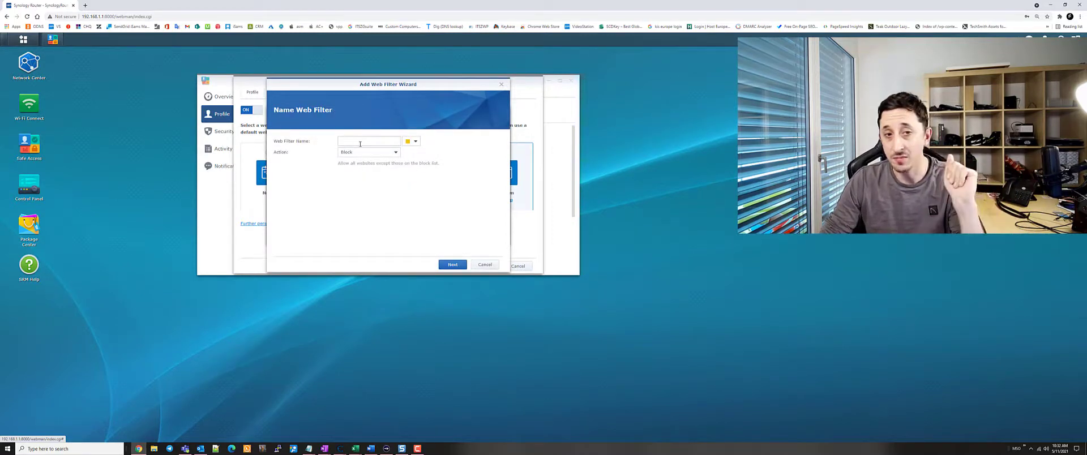
left_click(487, 265)
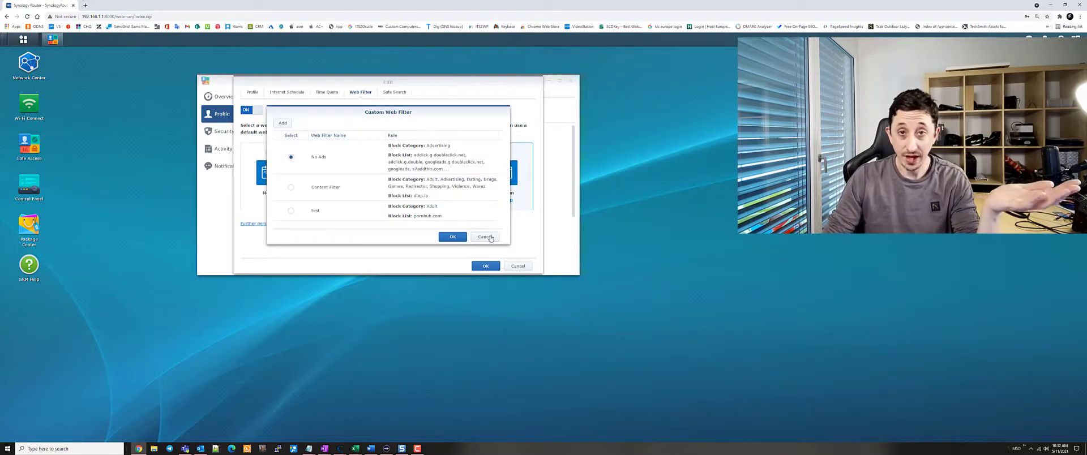
left_click(486, 237)
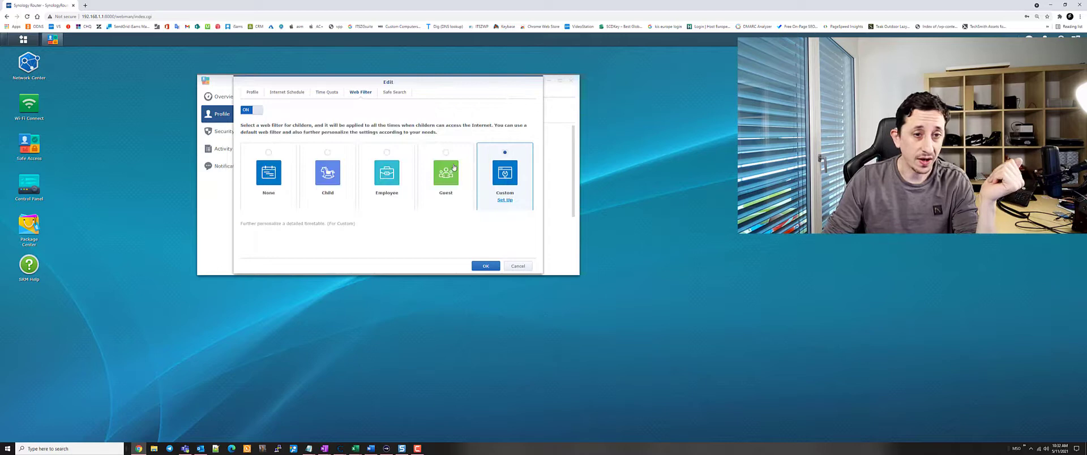
Step: Close the access rule settings and open the No Ads filter from the Web Filter list
left_click(518, 266)
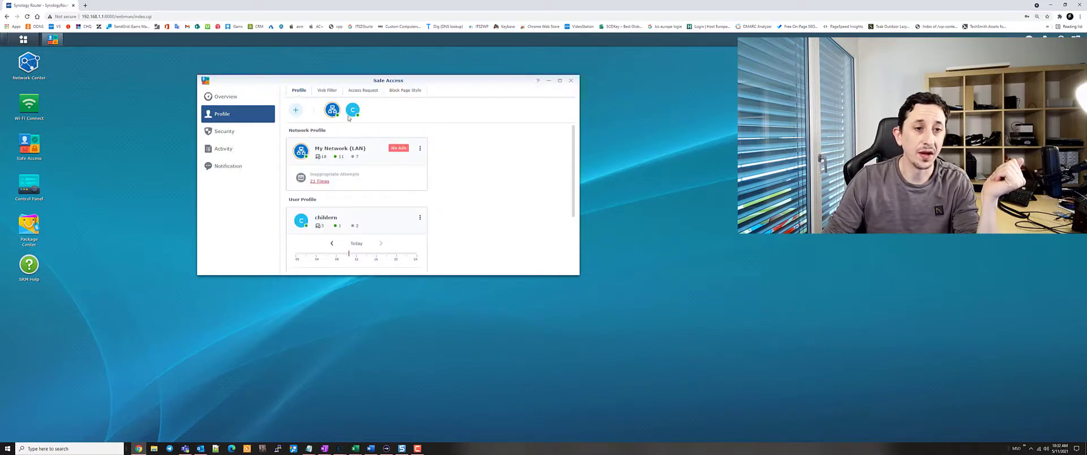
left_click(328, 90)
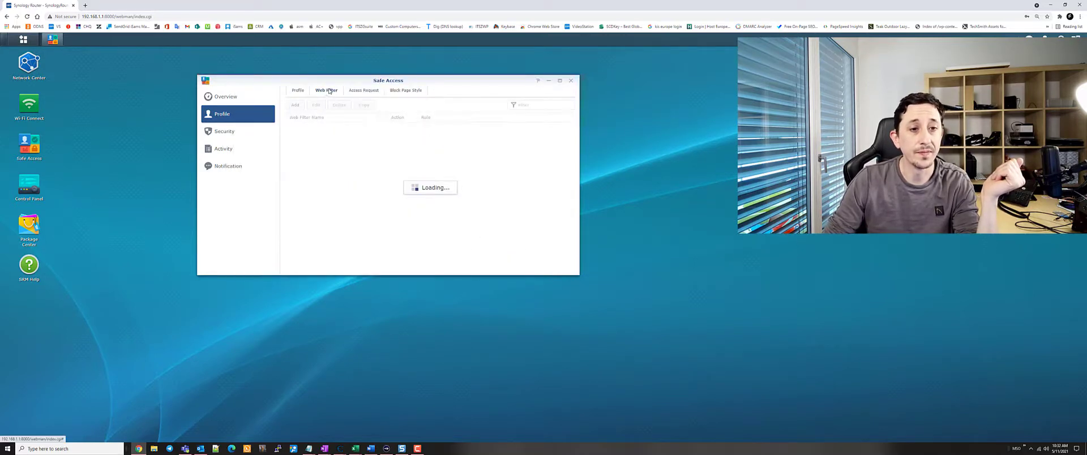
double_click(327, 150)
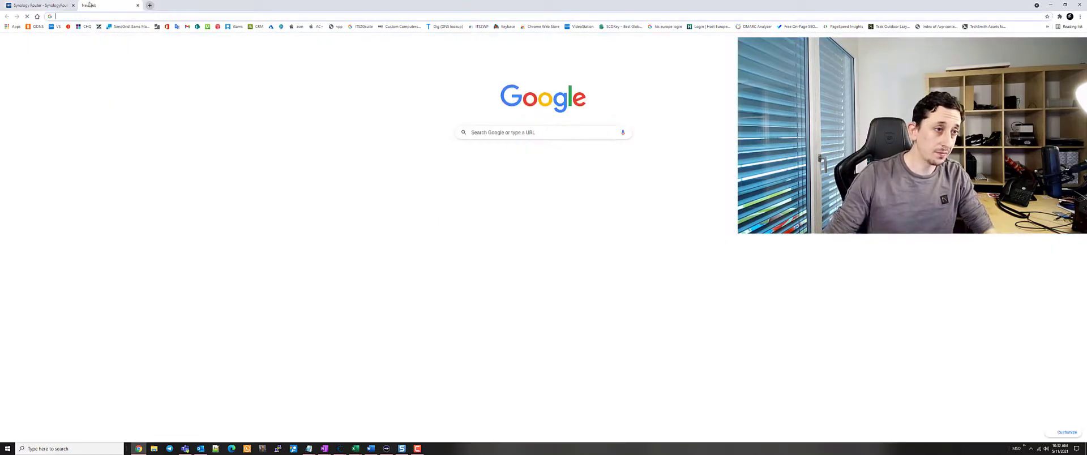
Step: Load BBC News in a new Chrome tab, then close that tab
left_click(85, 5)
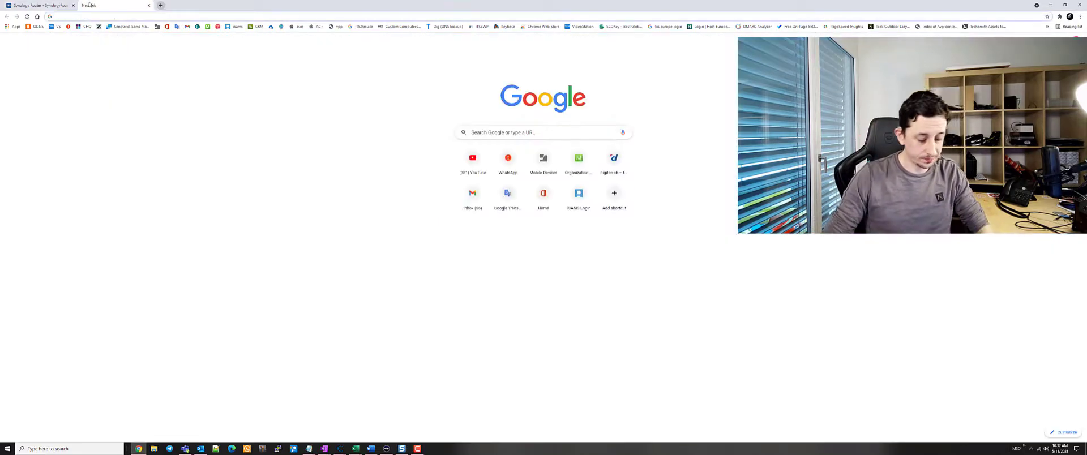
type("bbc")
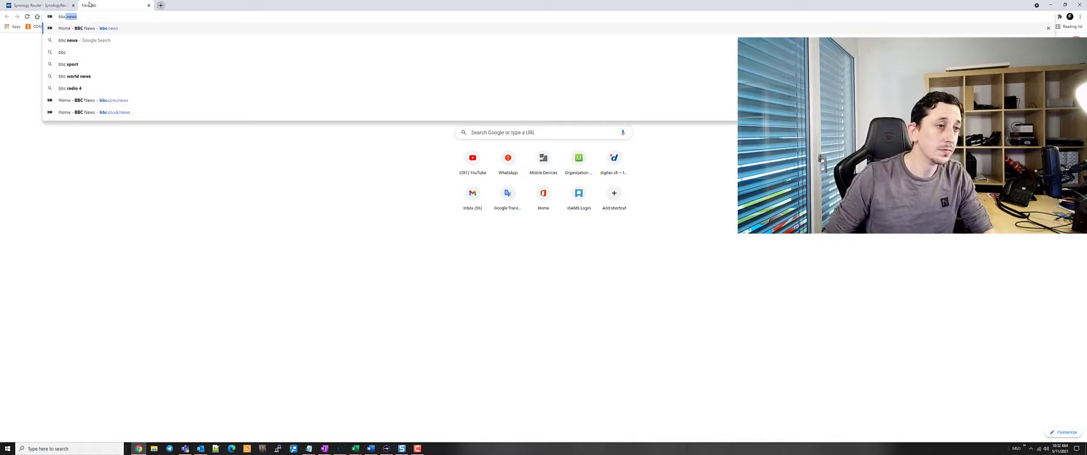
key("Return")
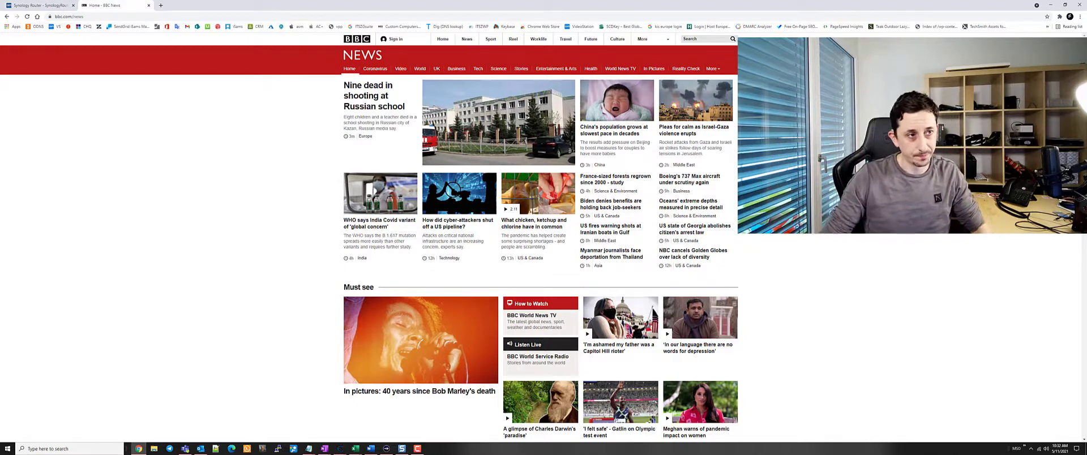
left_click(148, 5)
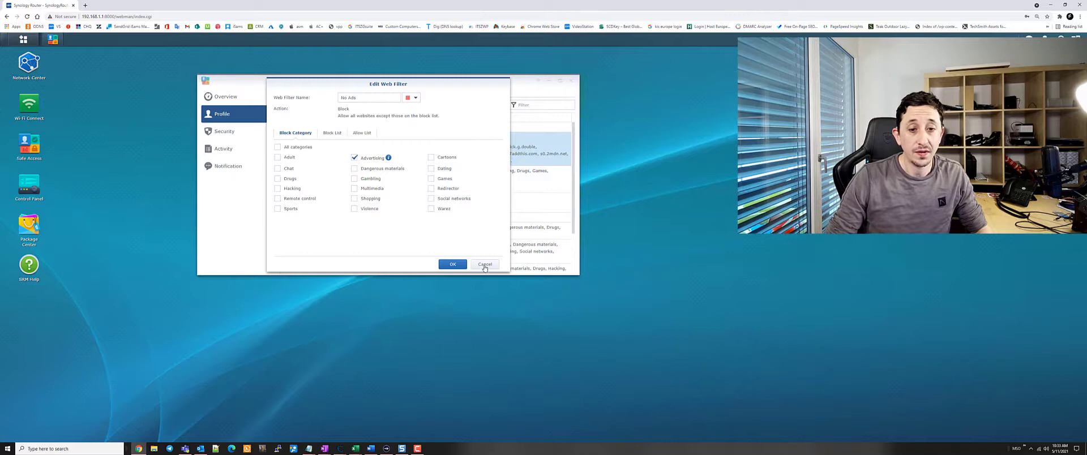
Step: Review the No Ads Block List and empty Allow List, then cancel without saving
left_click(332, 134)
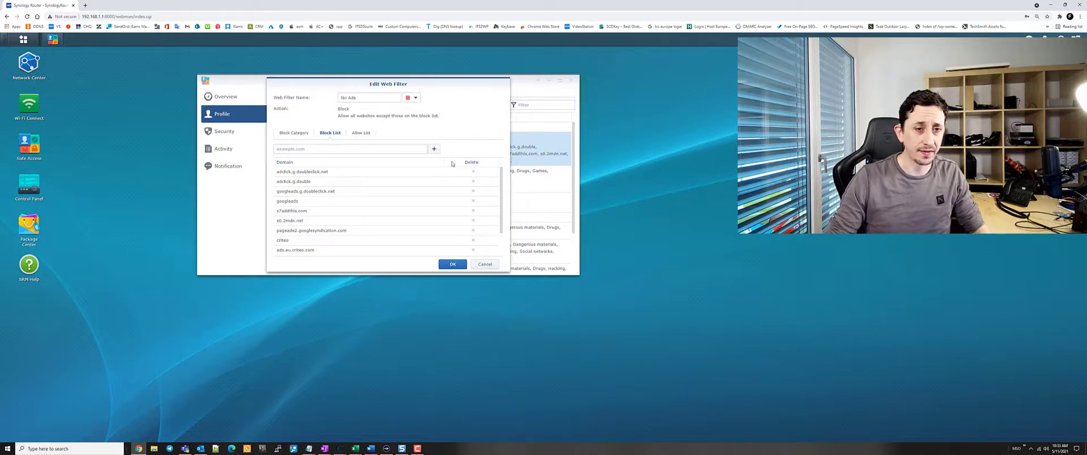
left_click(361, 133)
left_click(332, 134)
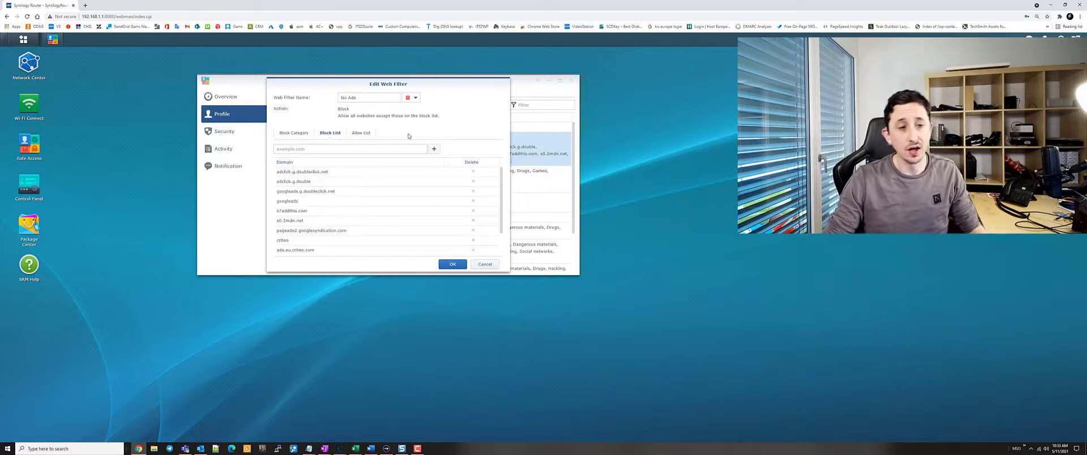
left_click(334, 149)
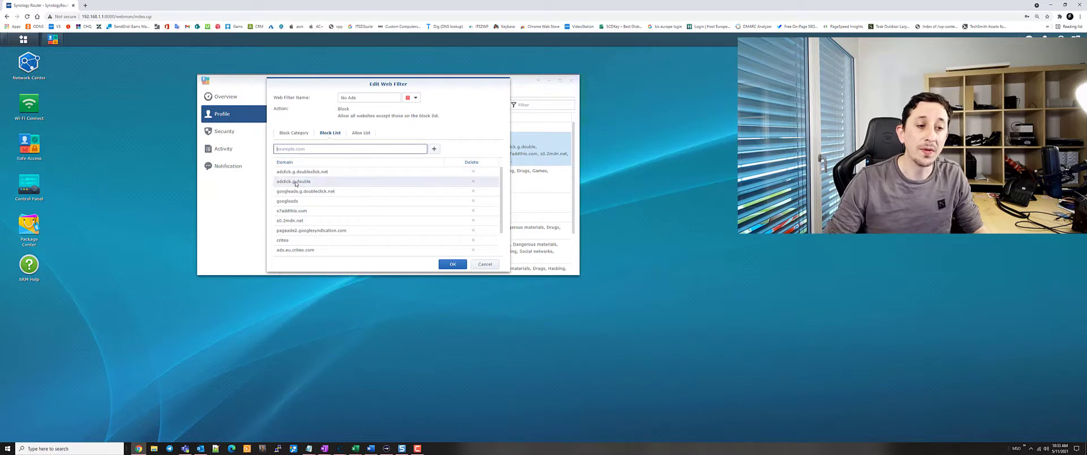
scroll(300, 182, "down", 1)
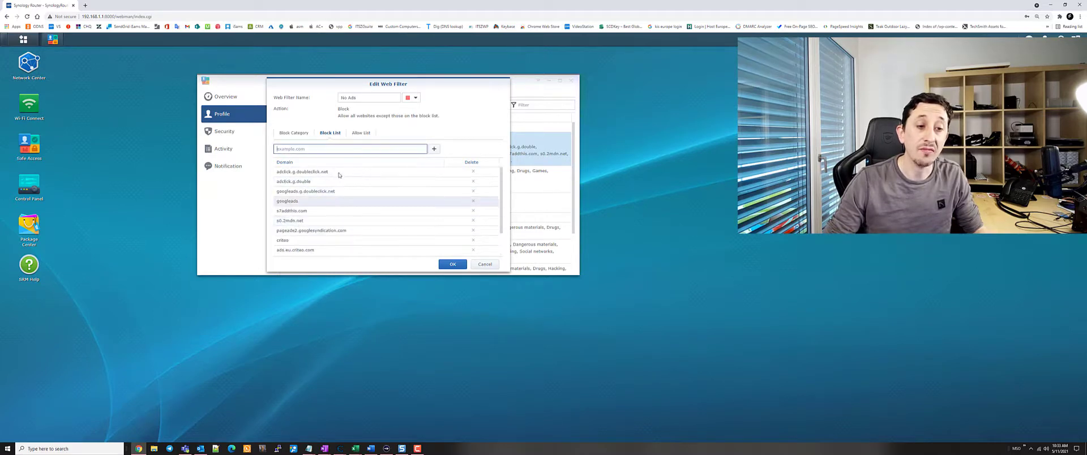
left_click(360, 133)
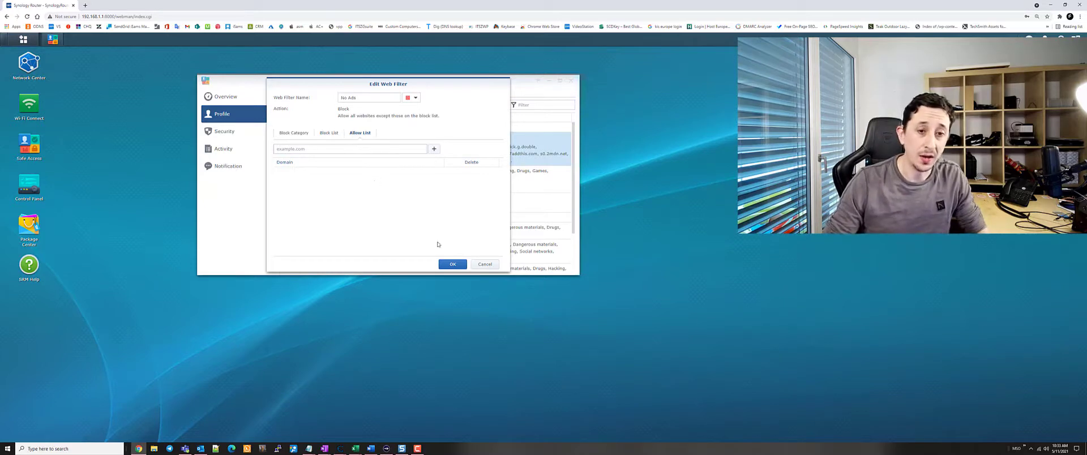
left_click(484, 264)
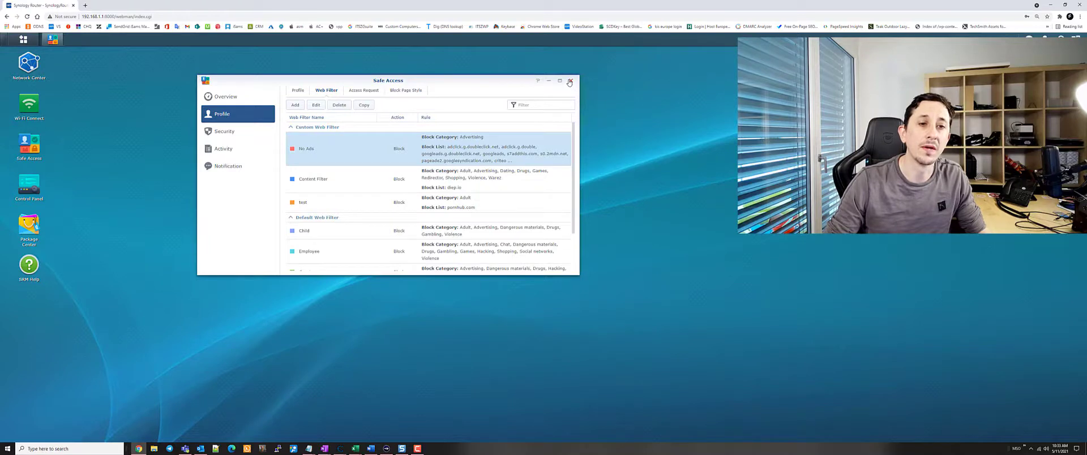
Step: Upload GoodPlace.jpg as the background image in Block Page Style
left_click(411, 91)
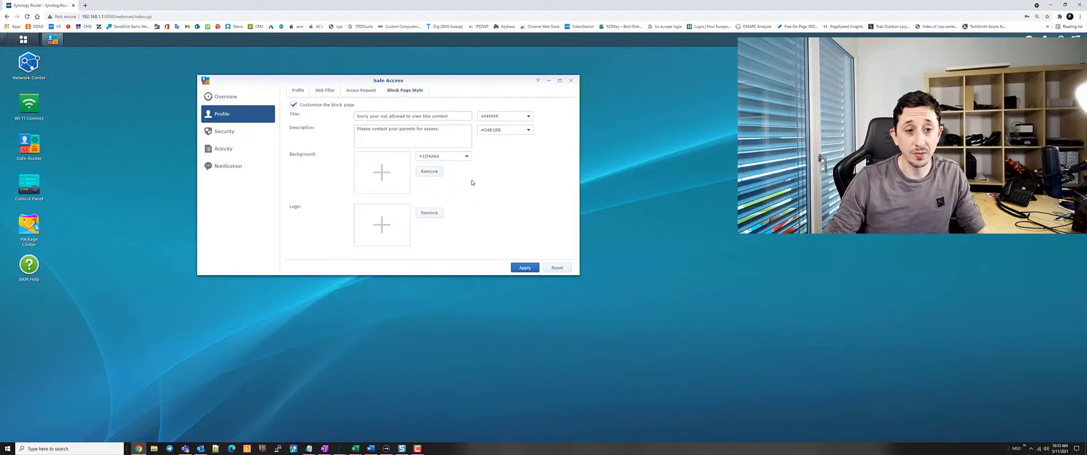
left_click(390, 180)
left_click(444, 173)
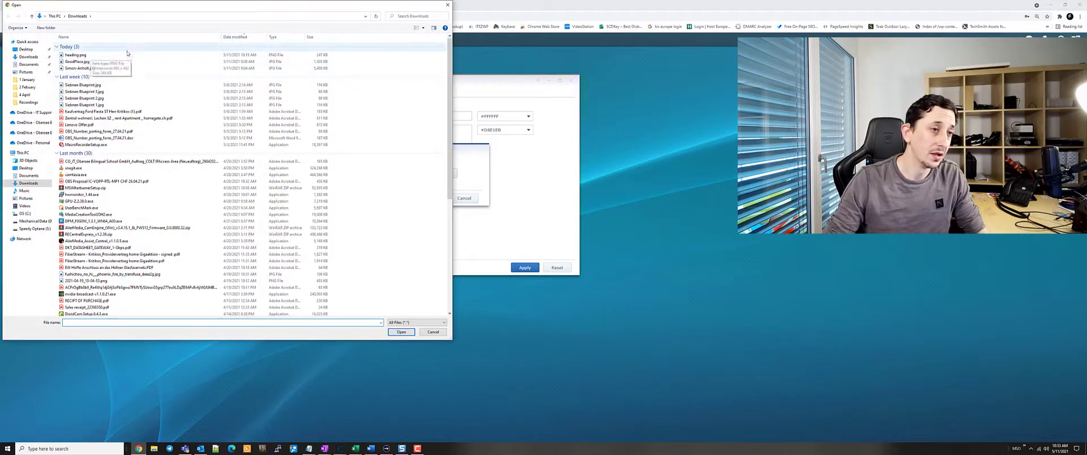
left_click(85, 61)
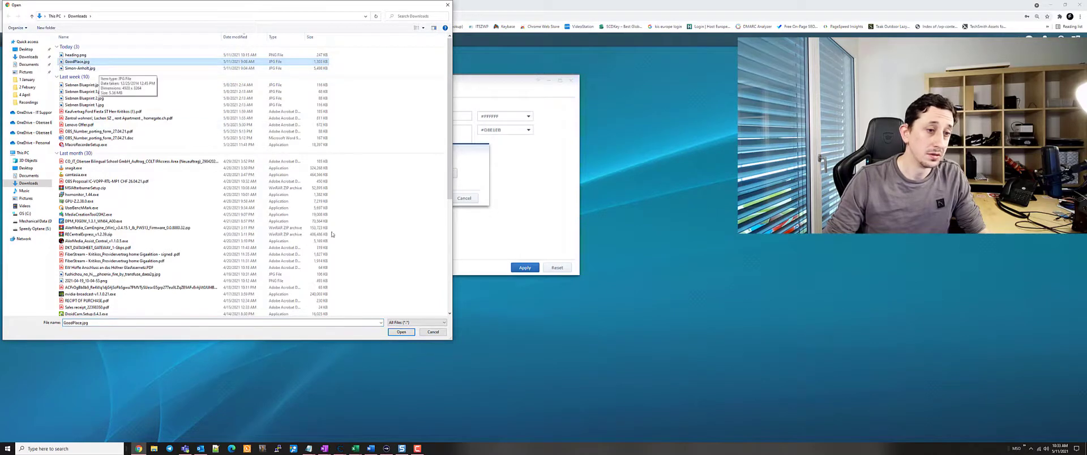
left_click(401, 332)
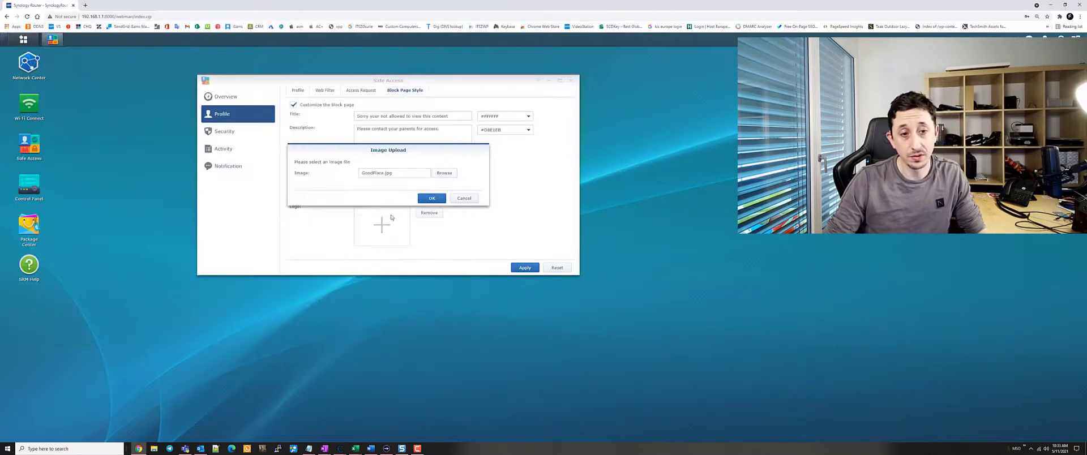
left_click(430, 199)
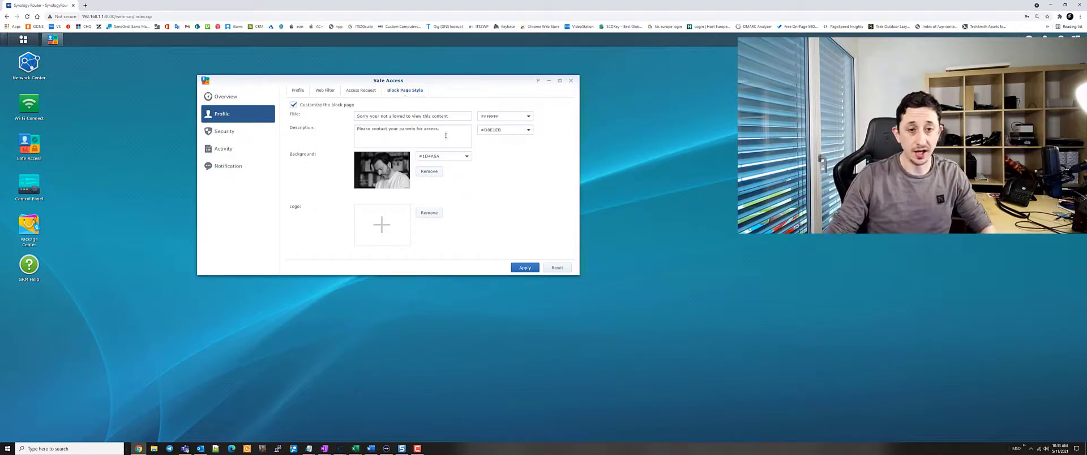
Step: Replace the block page description with 'you are not alllowed to be her' and close Safe Access
left_click_drag(445, 136, 187, 135)
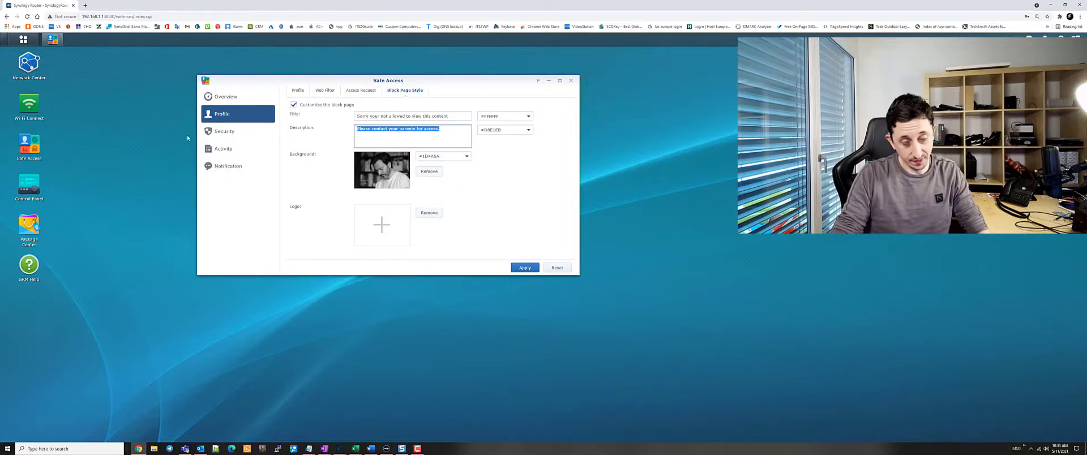
type("you are not alllow")
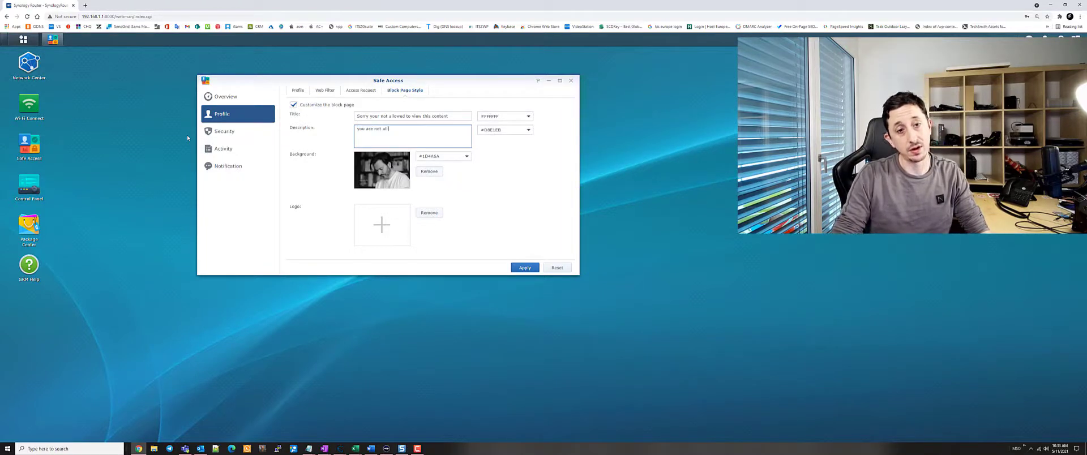
type("ed to be here")
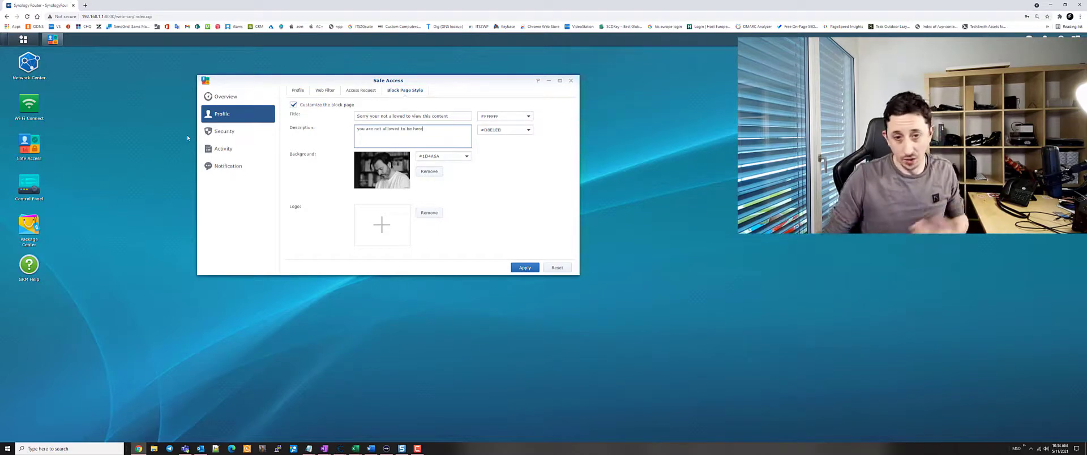
left_click(571, 80)
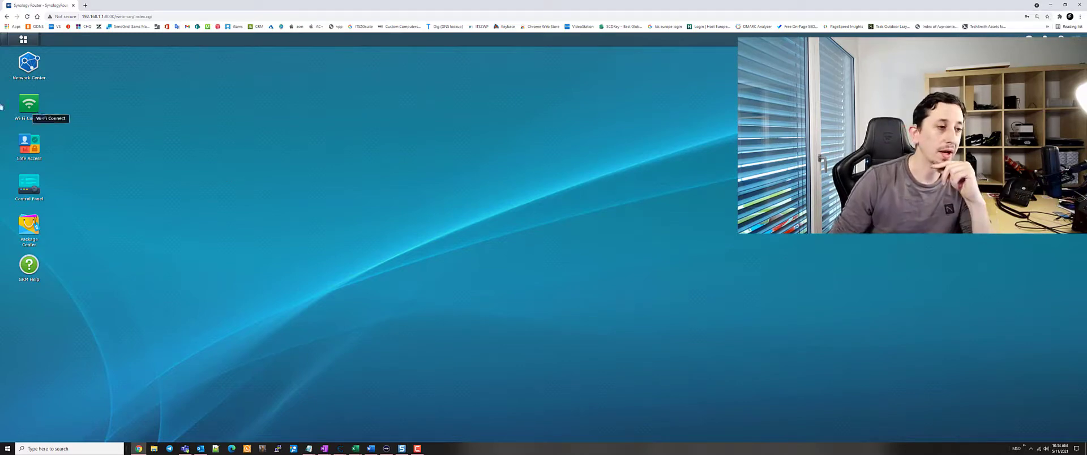
Step: Reopen Safe Access and edit the No Ads filter under Profile's Web Filter list
left_click(34, 150)
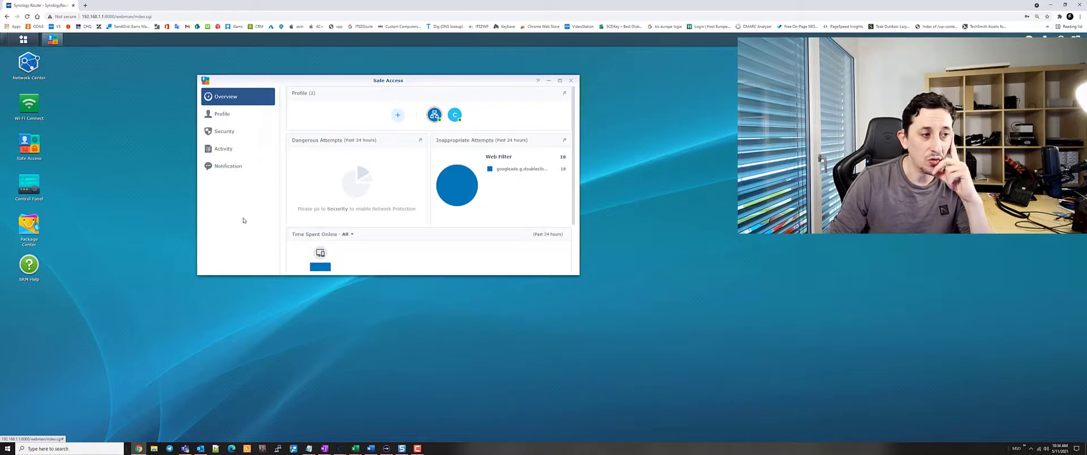
left_click(223, 113)
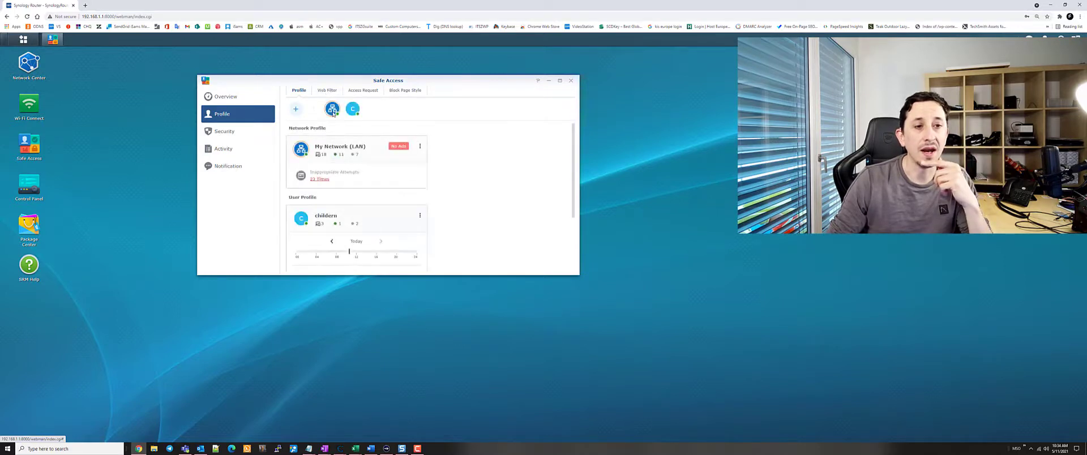
left_click(325, 91)
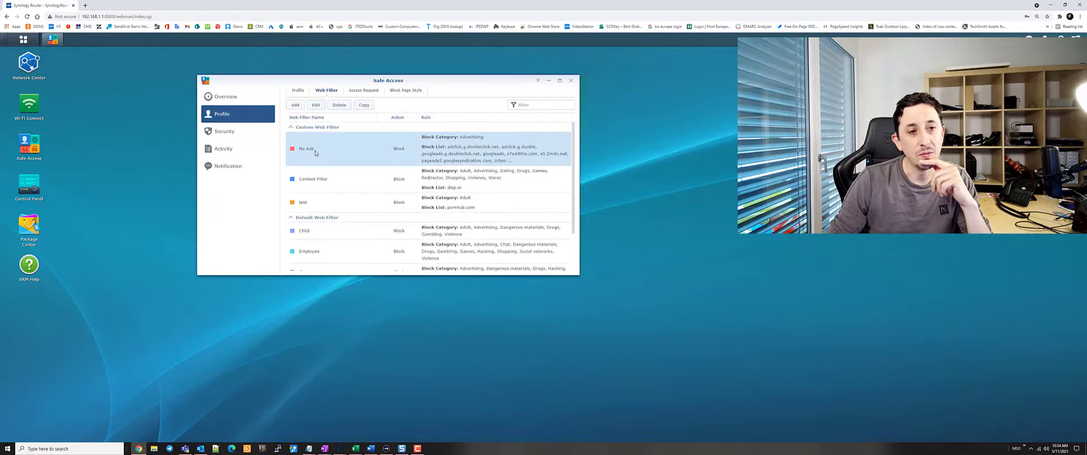
double_click(298, 149)
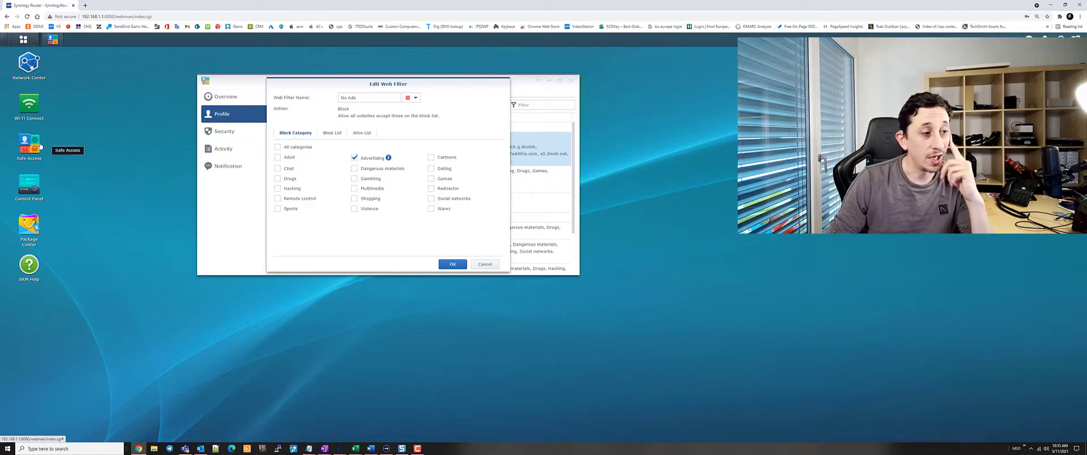
Step: View the Threat Prevention package details among all packages in Package Center
left_click(26, 229)
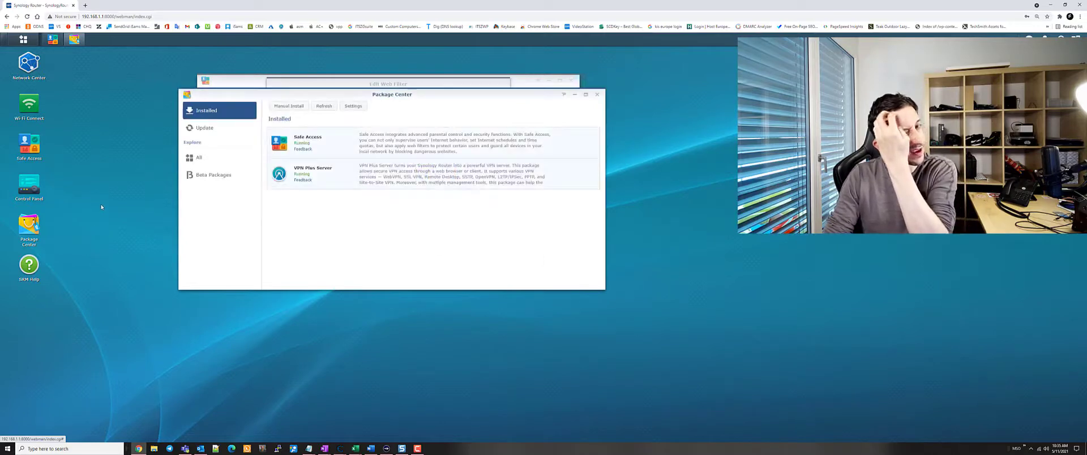
left_click(202, 157)
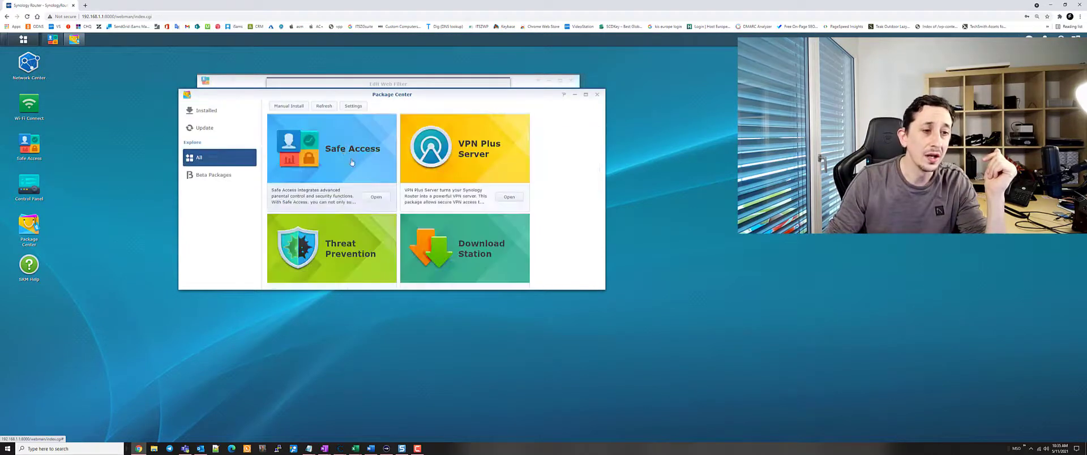
left_click(323, 232)
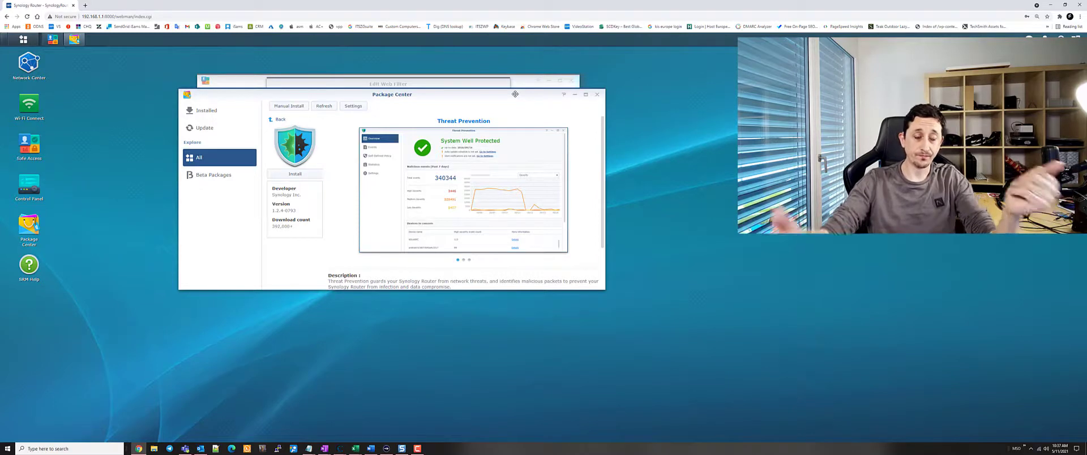
Step: Close Package Center, cancel the No Ads filter edit, and close Safe Access
left_click(596, 94)
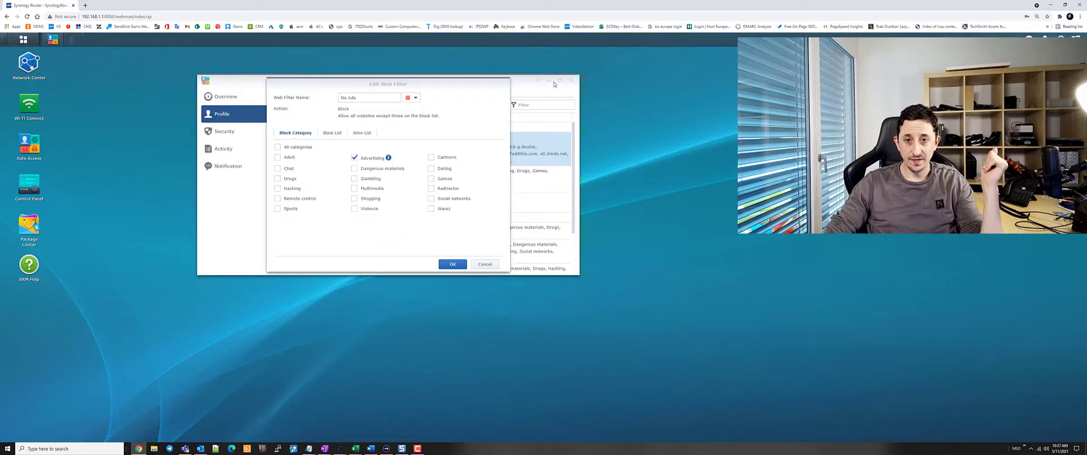
left_click(487, 265)
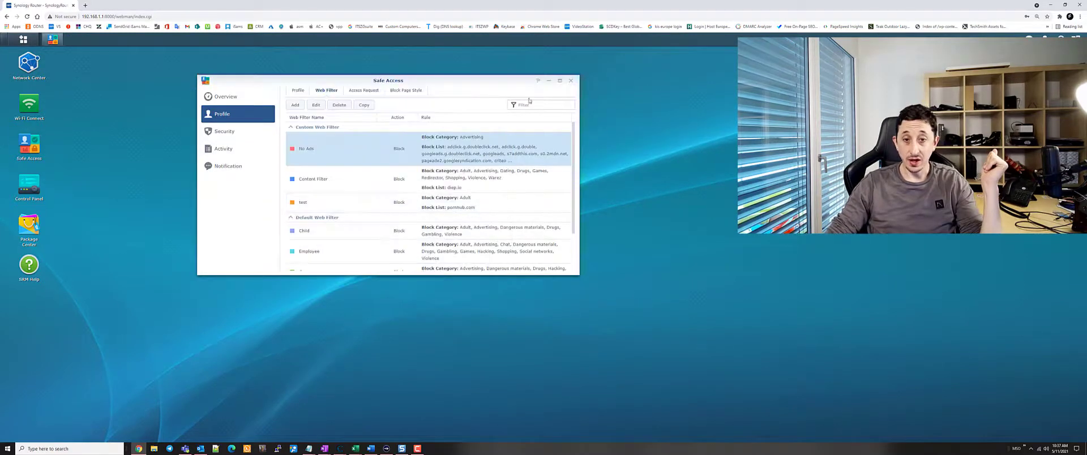
left_click(572, 82)
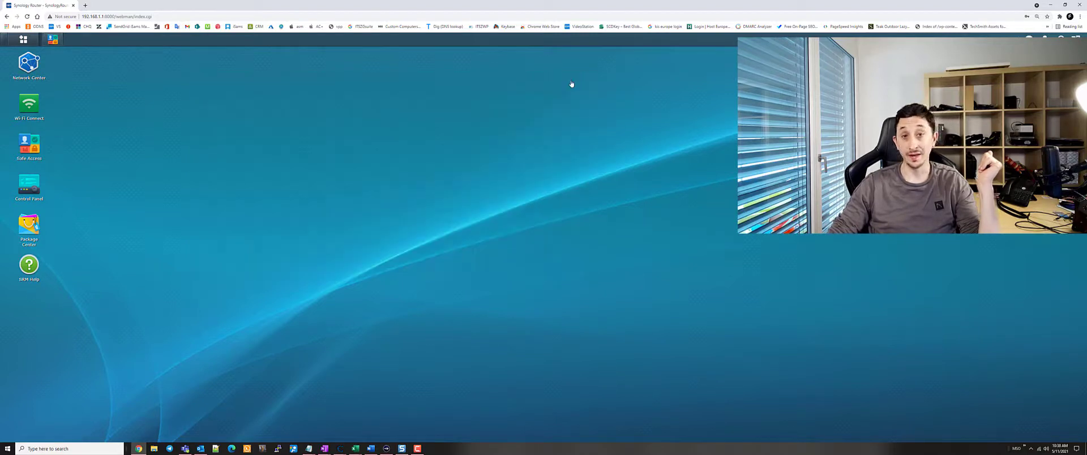